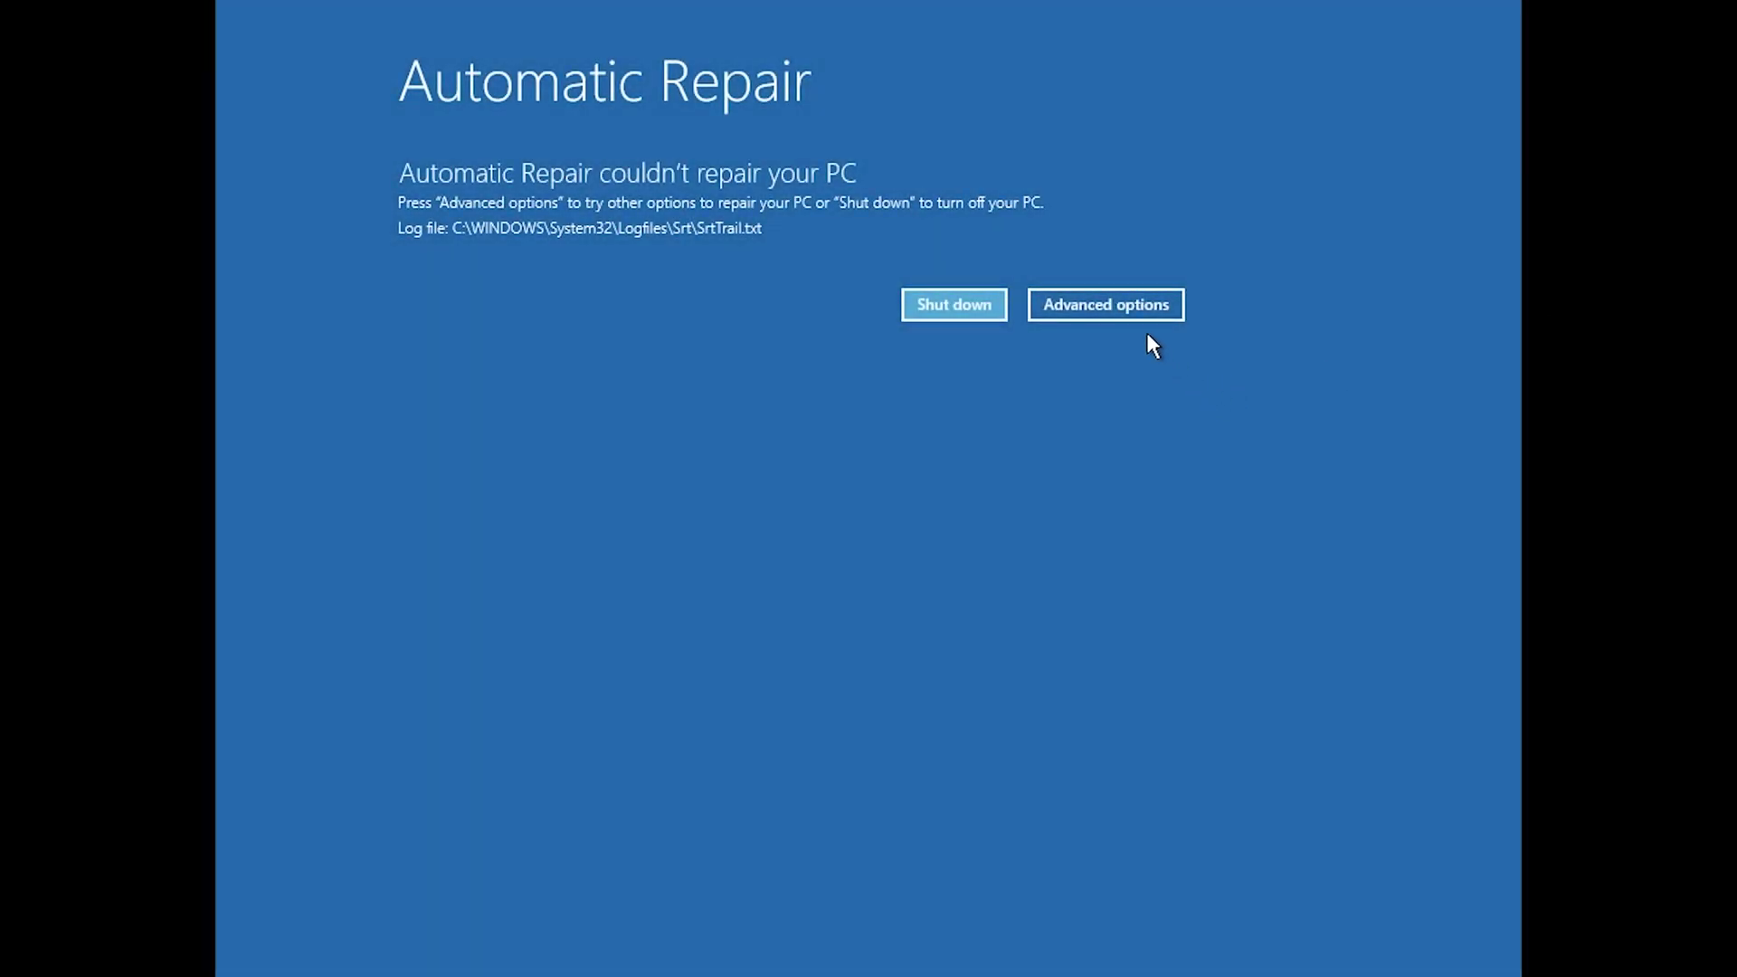
left_click(1129, 316)
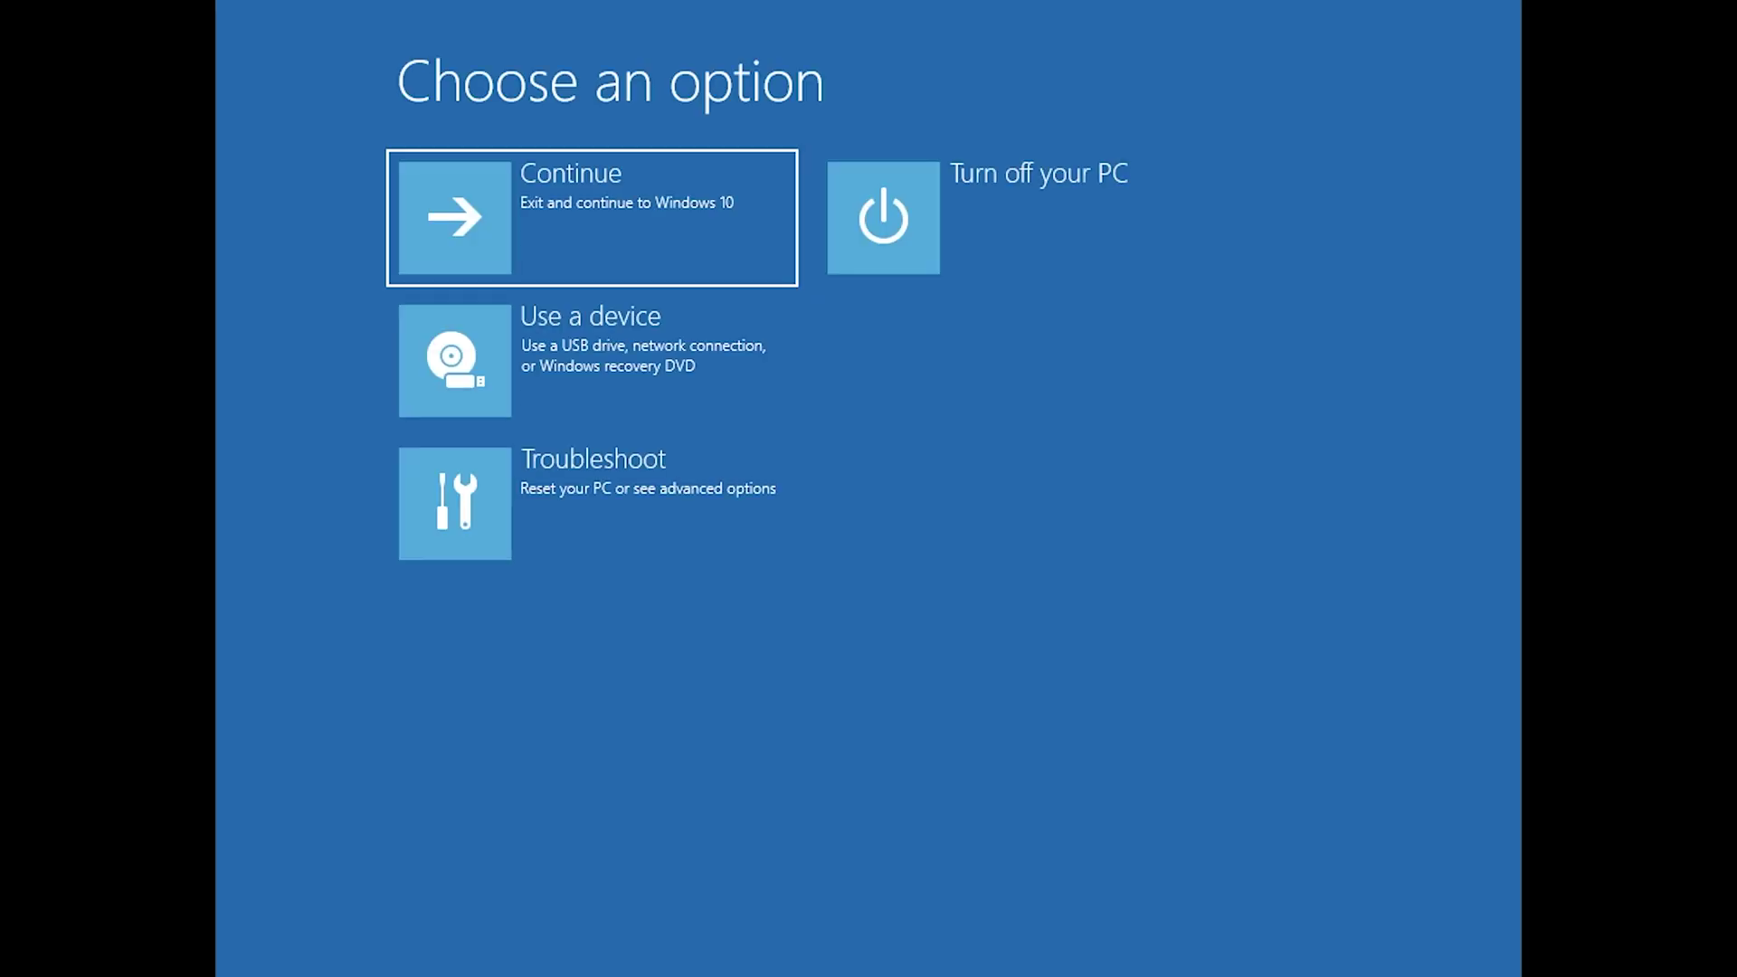
left_click(767, 490)
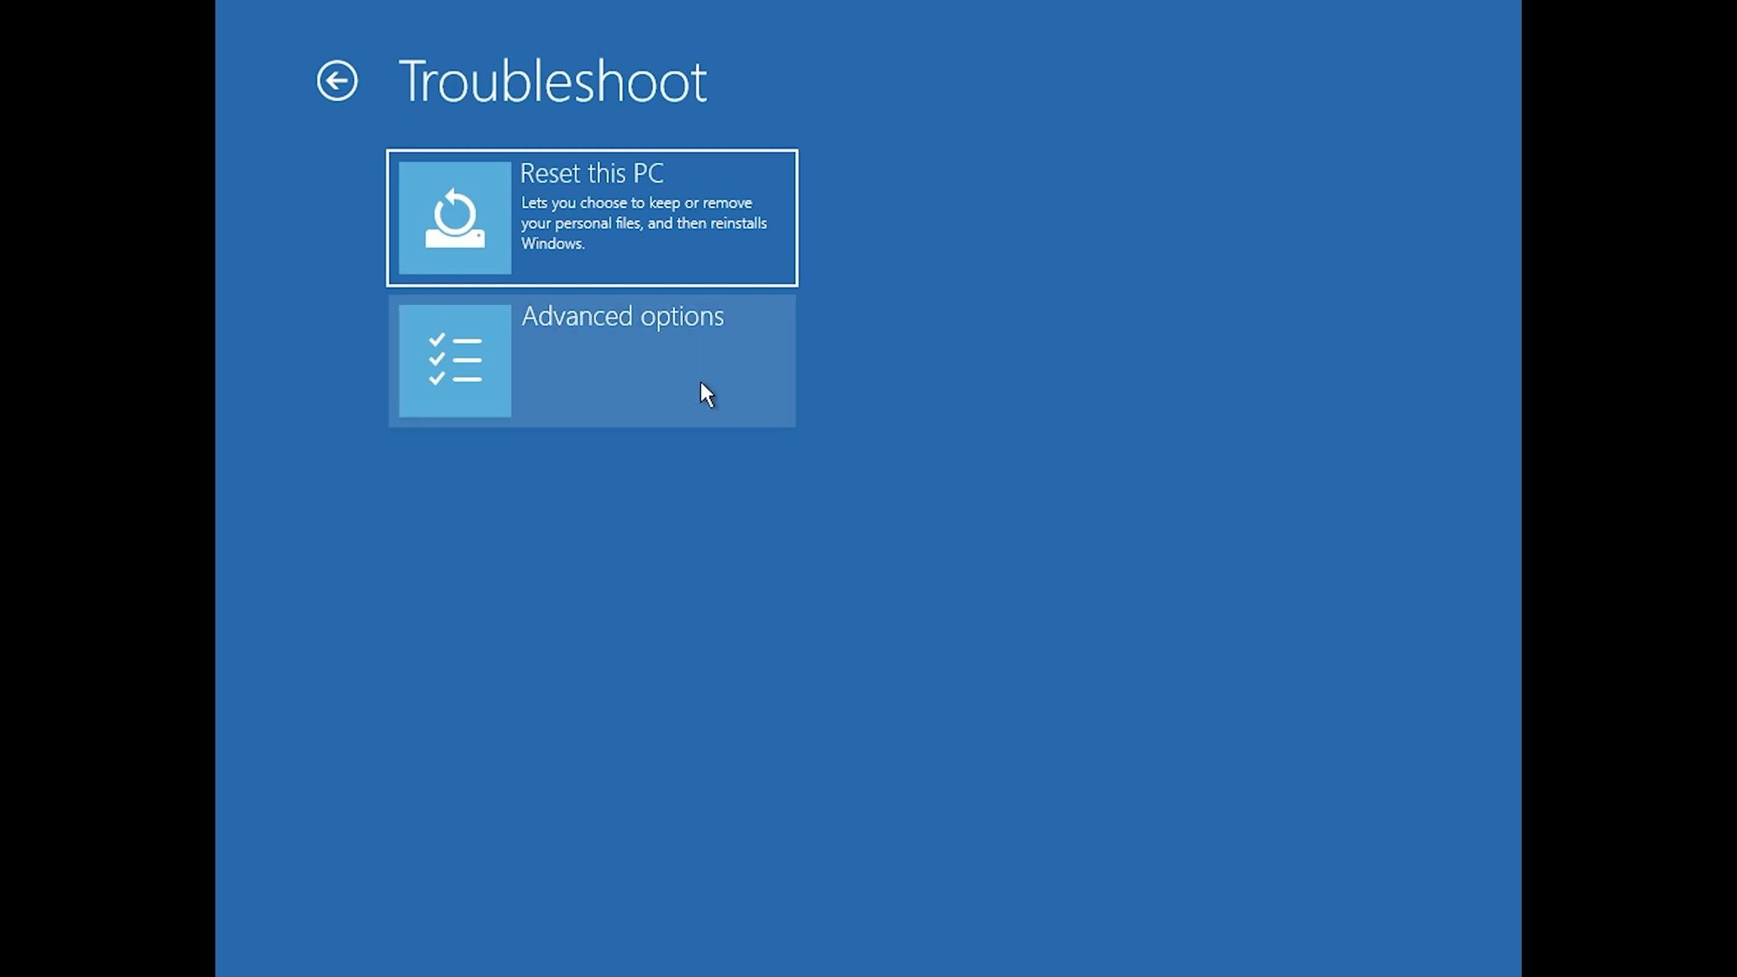
left_click(701, 381)
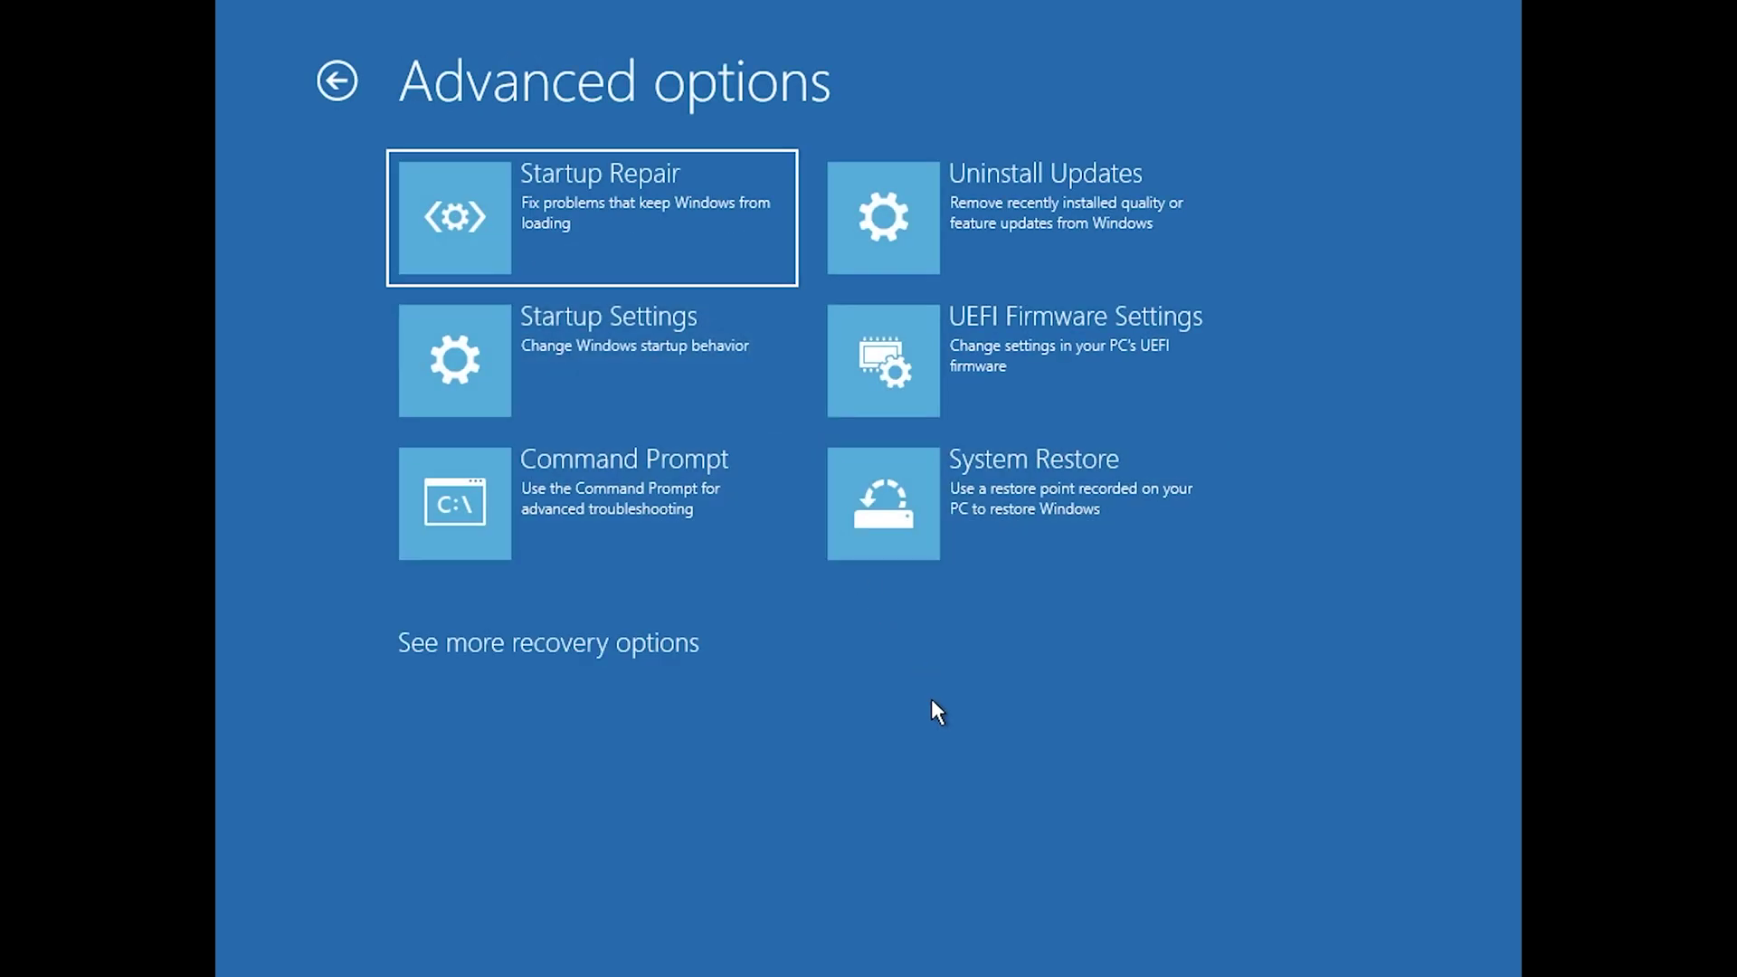
left_click(663, 358)
left_click(1131, 448)
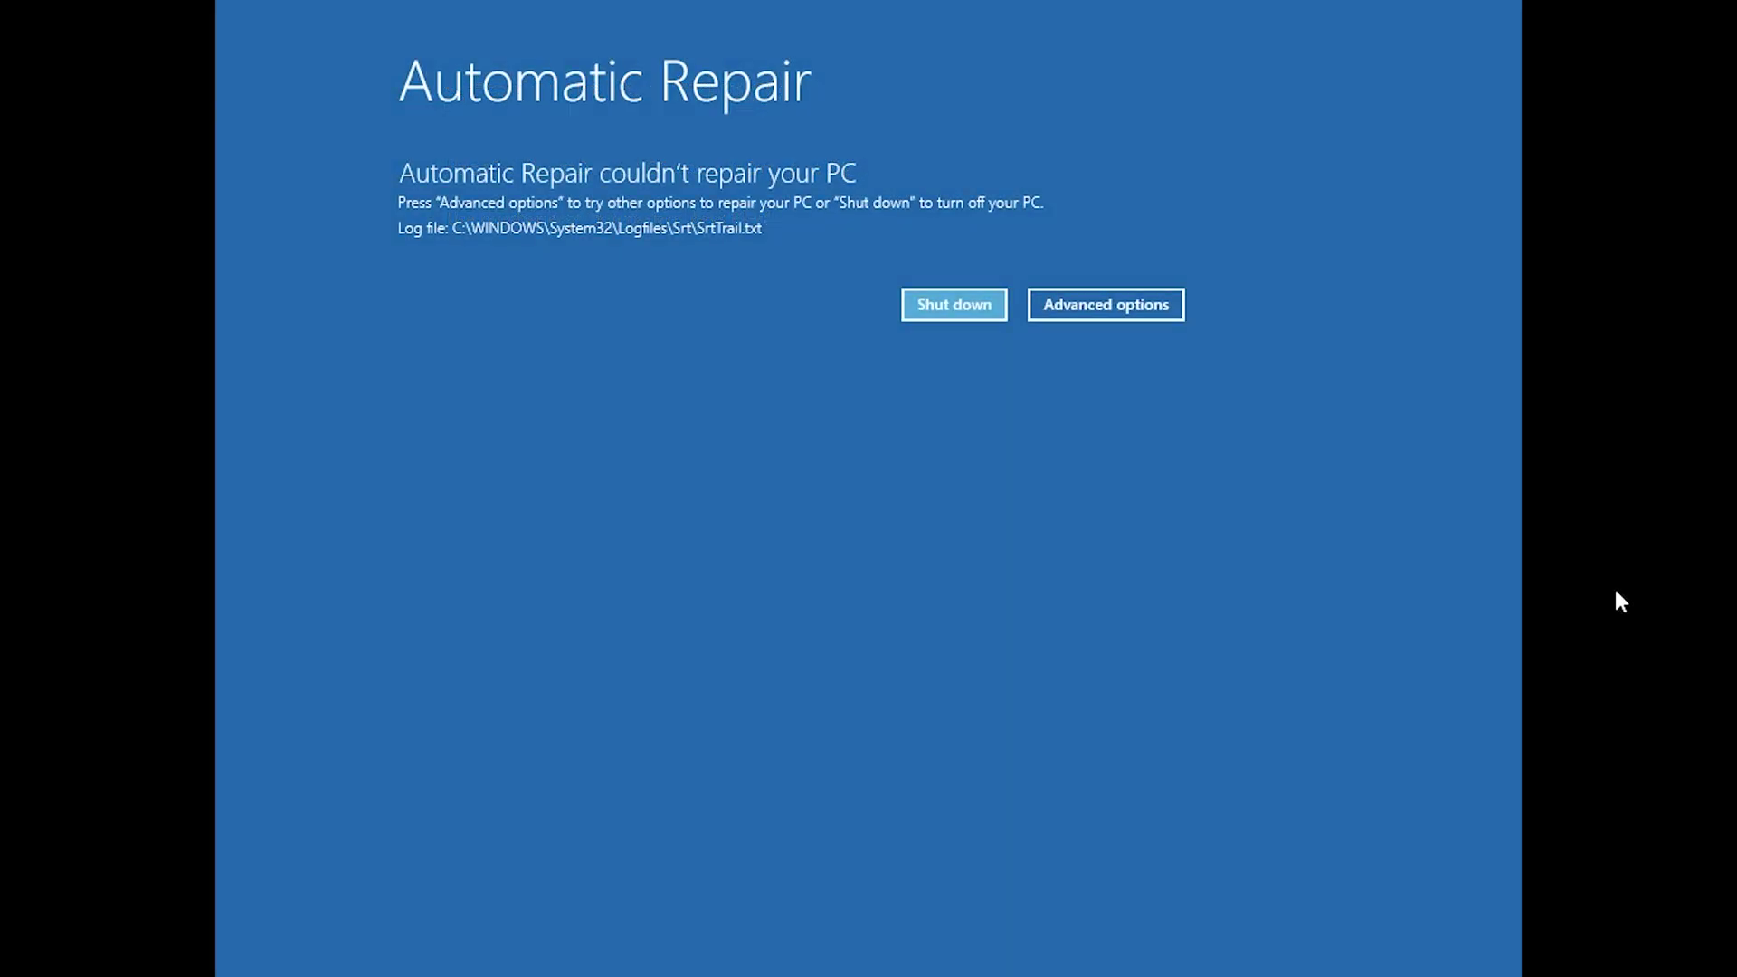
Go through Advanced options, Troubleshoot and Advanced options to launch the Command Prompt
left_click(1063, 303)
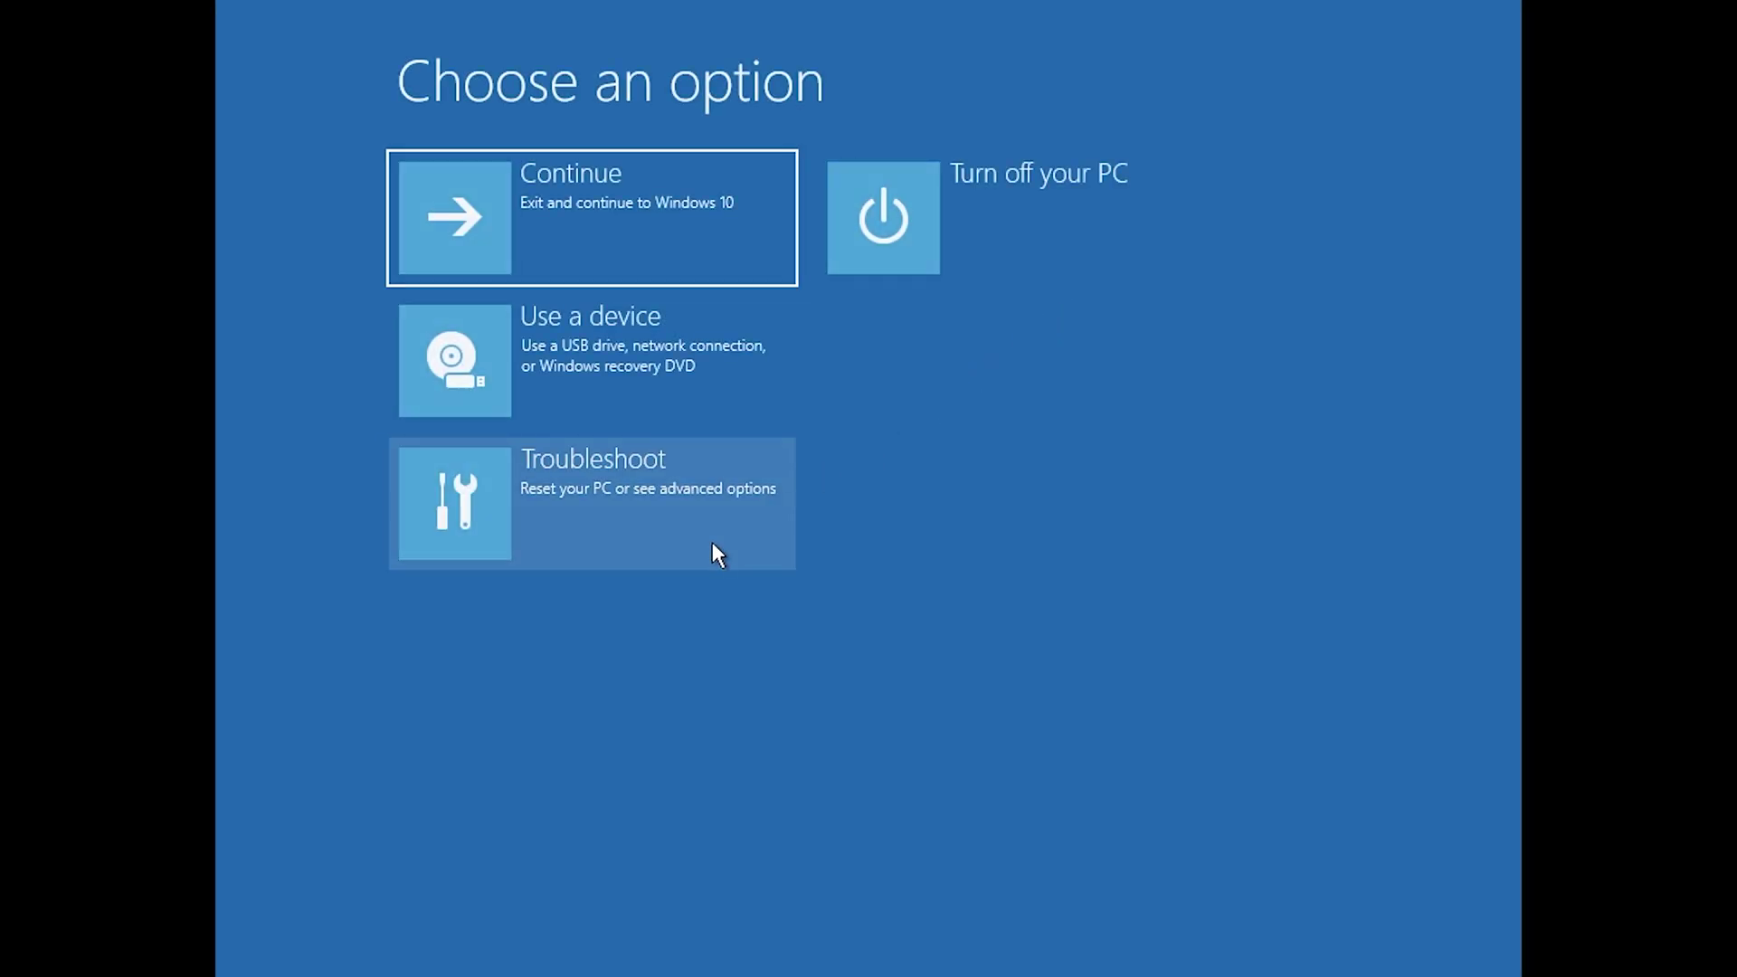
left_click(713, 543)
left_click(701, 345)
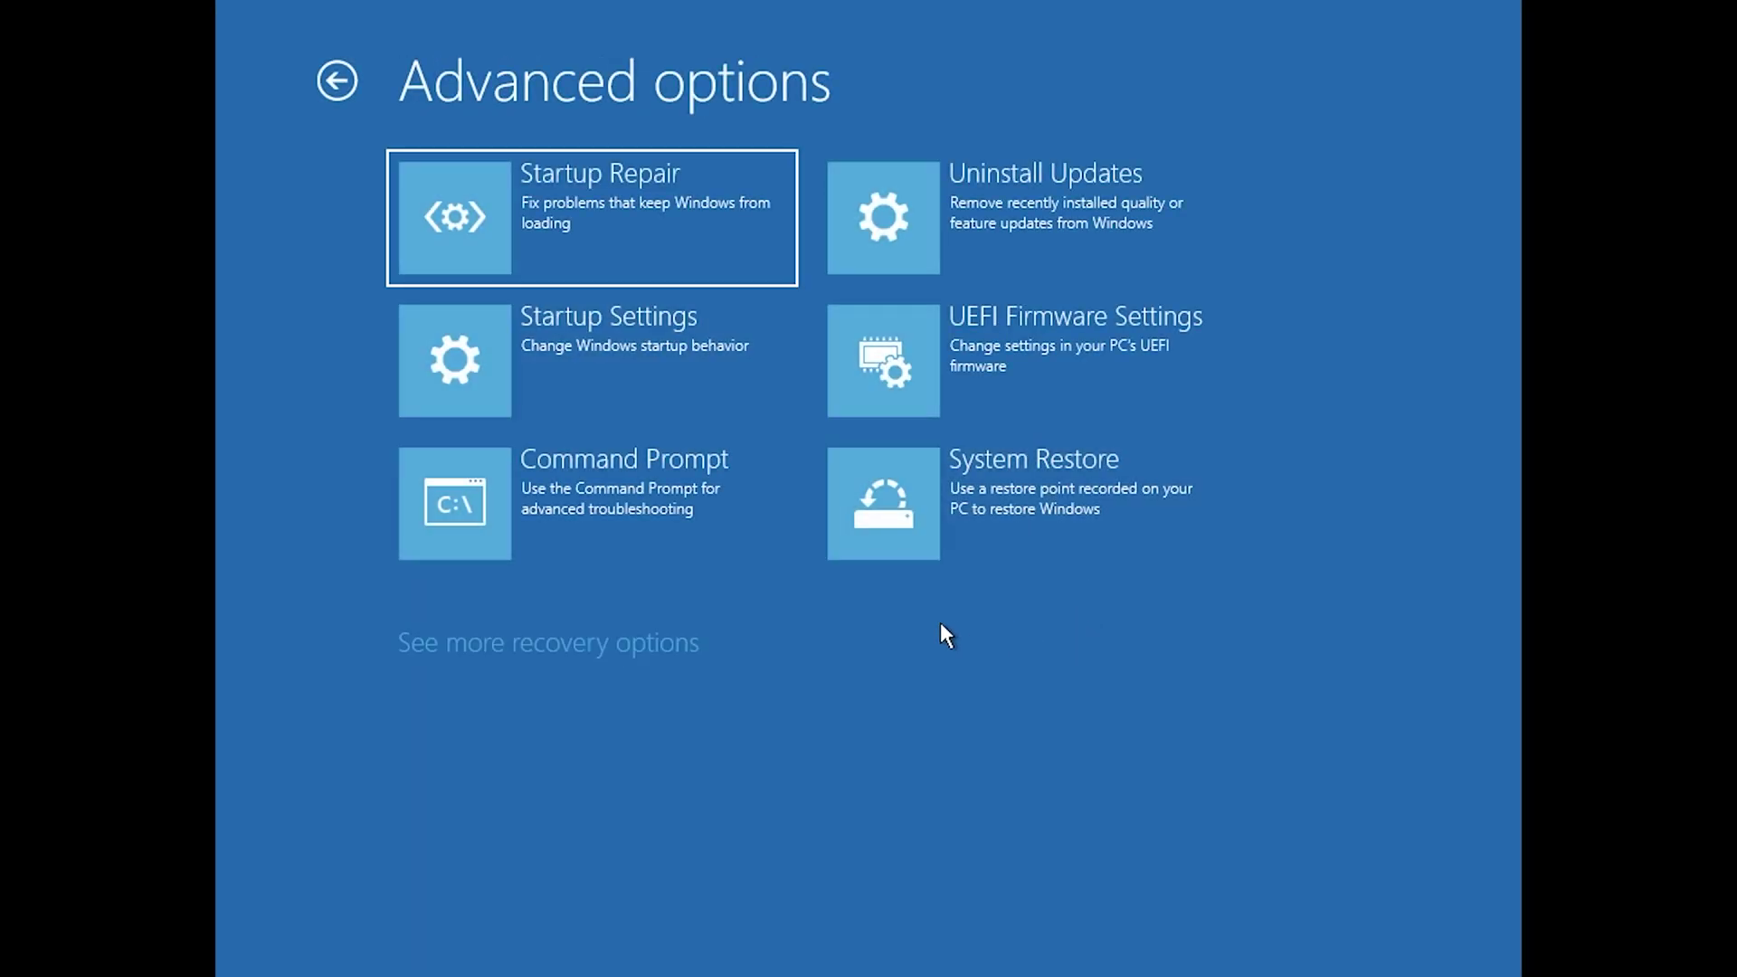
left_click(713, 546)
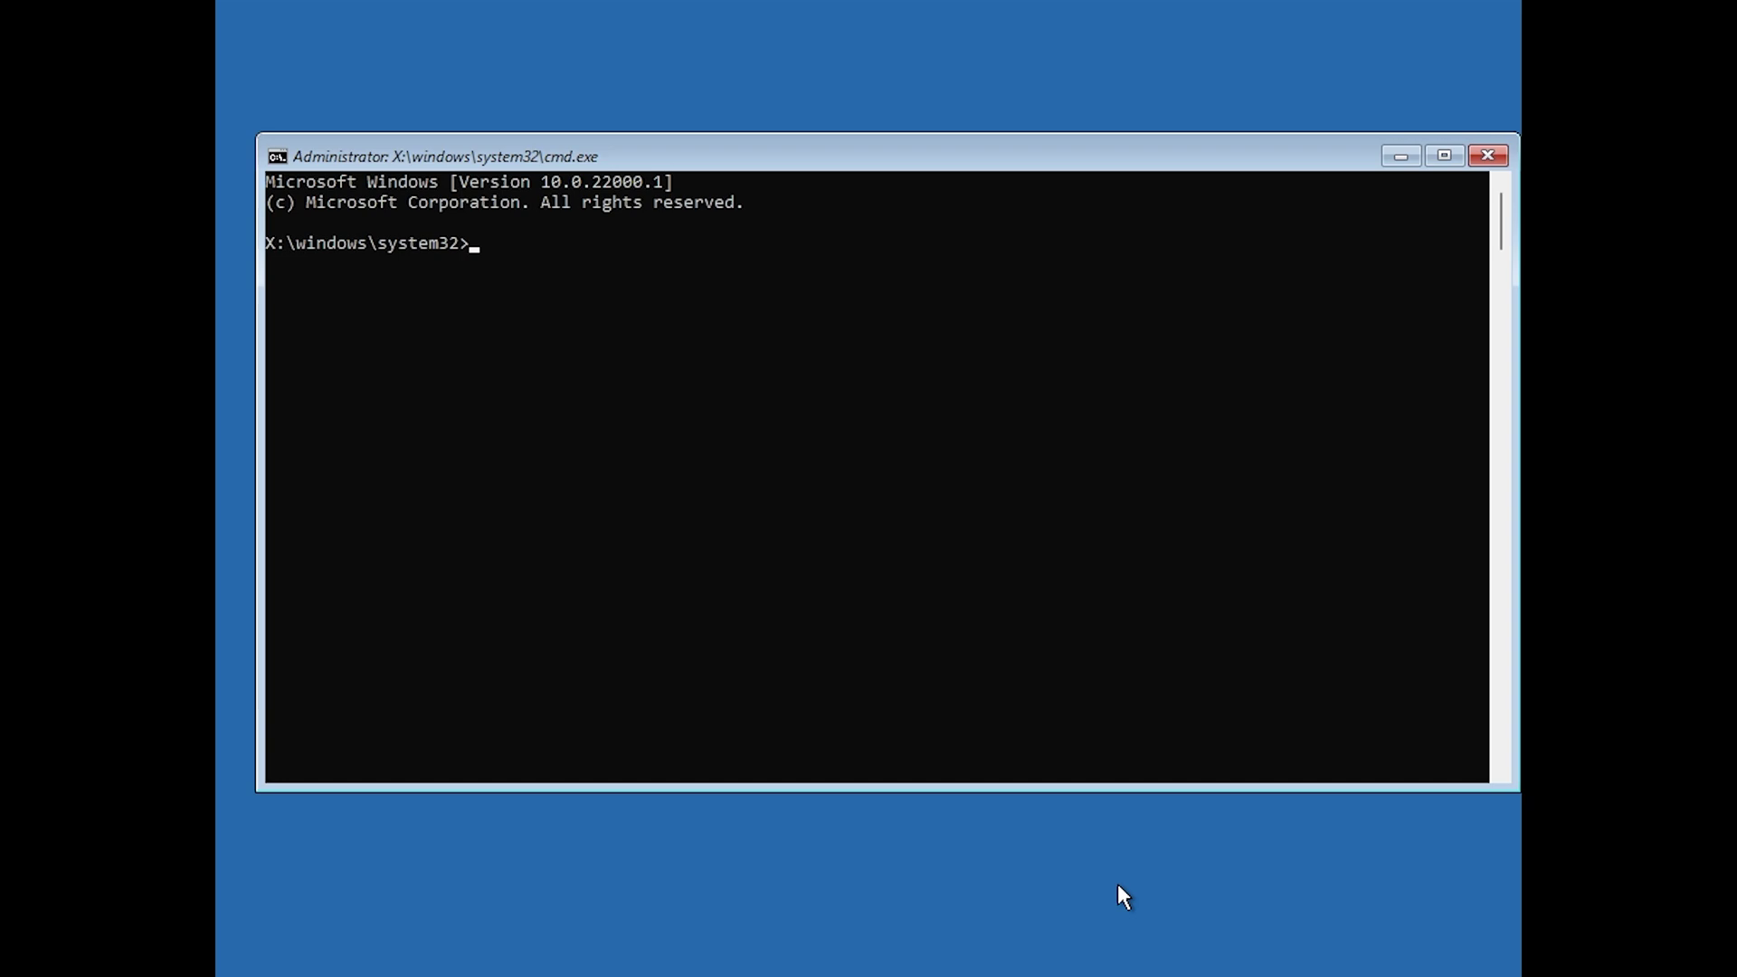
Switch to C: and run dir, highlighting the Program Files and Windows folders in the listing
type("c:")
key("Return")
type("dir")
key("Return")
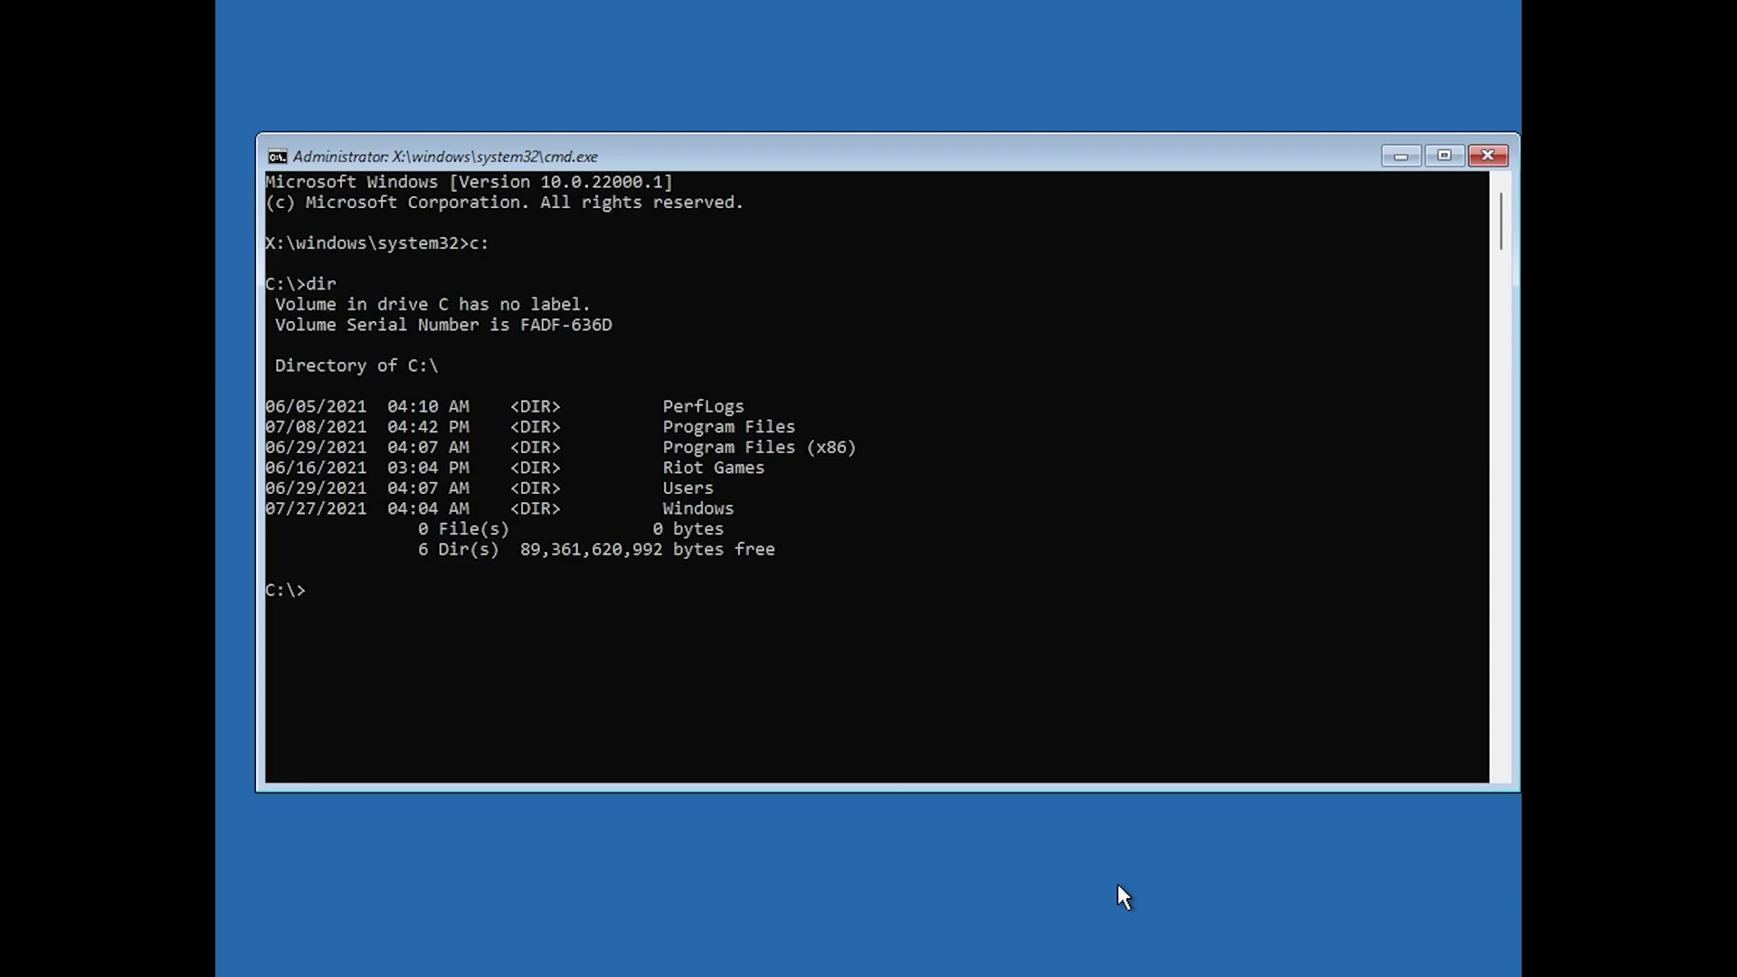
double_click(702, 426)
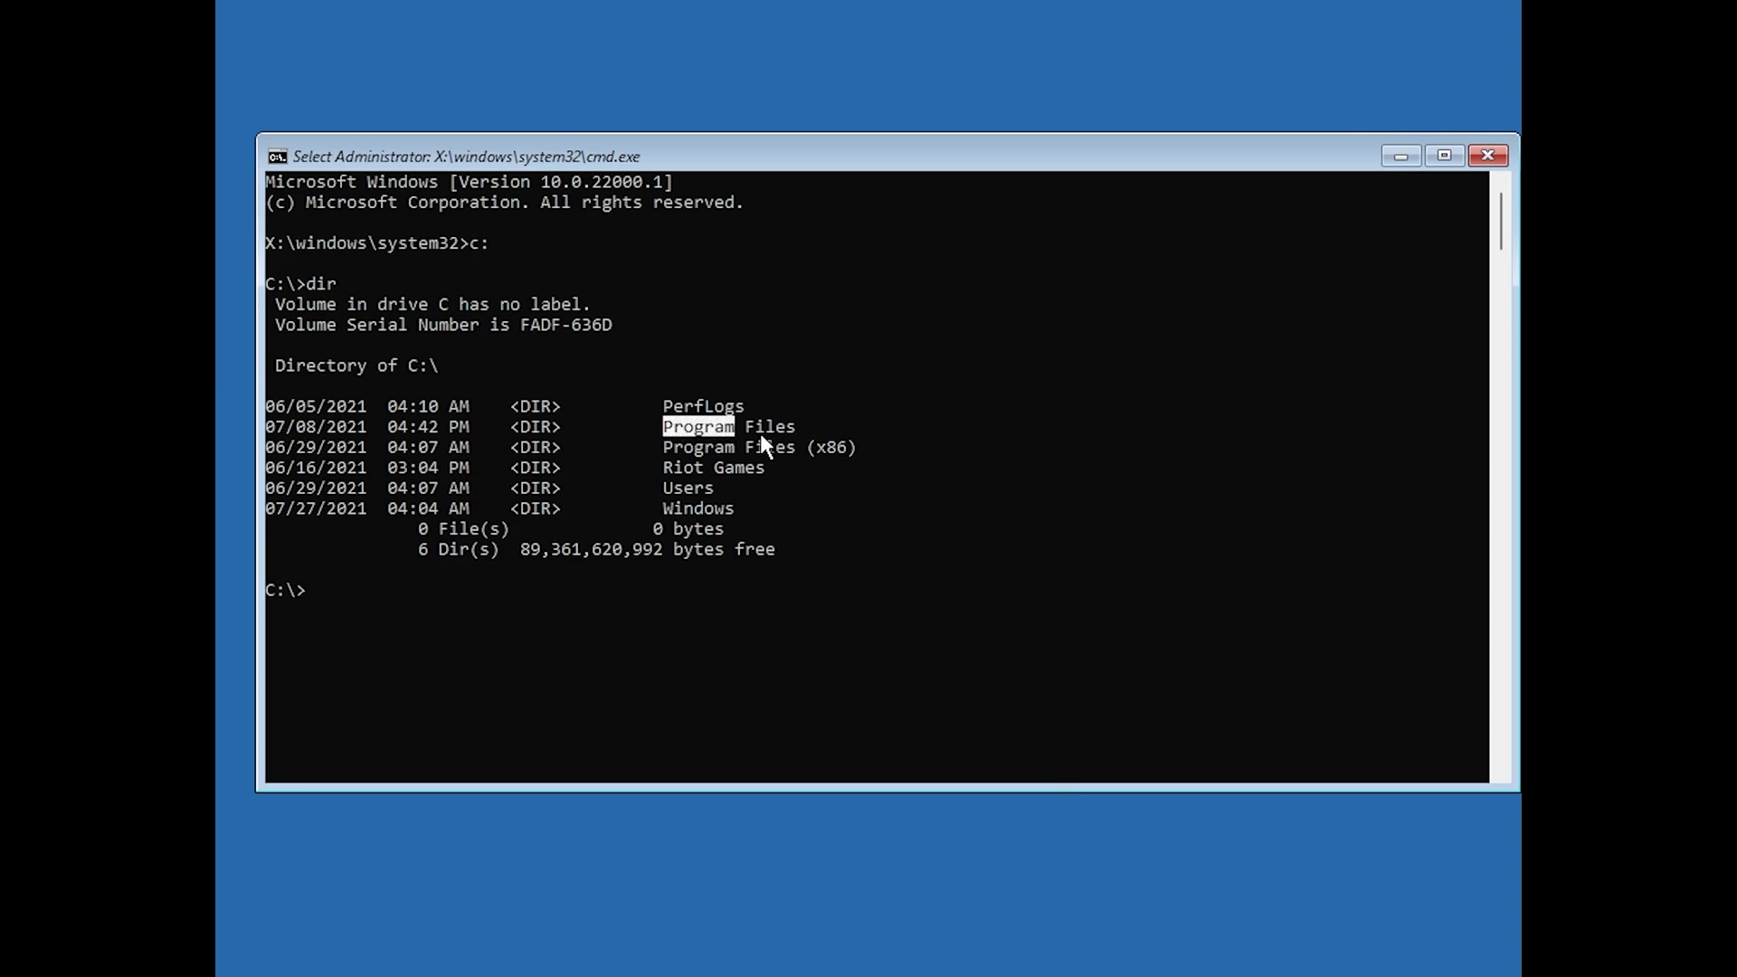
double_click(688, 508)
right_click(688, 509)
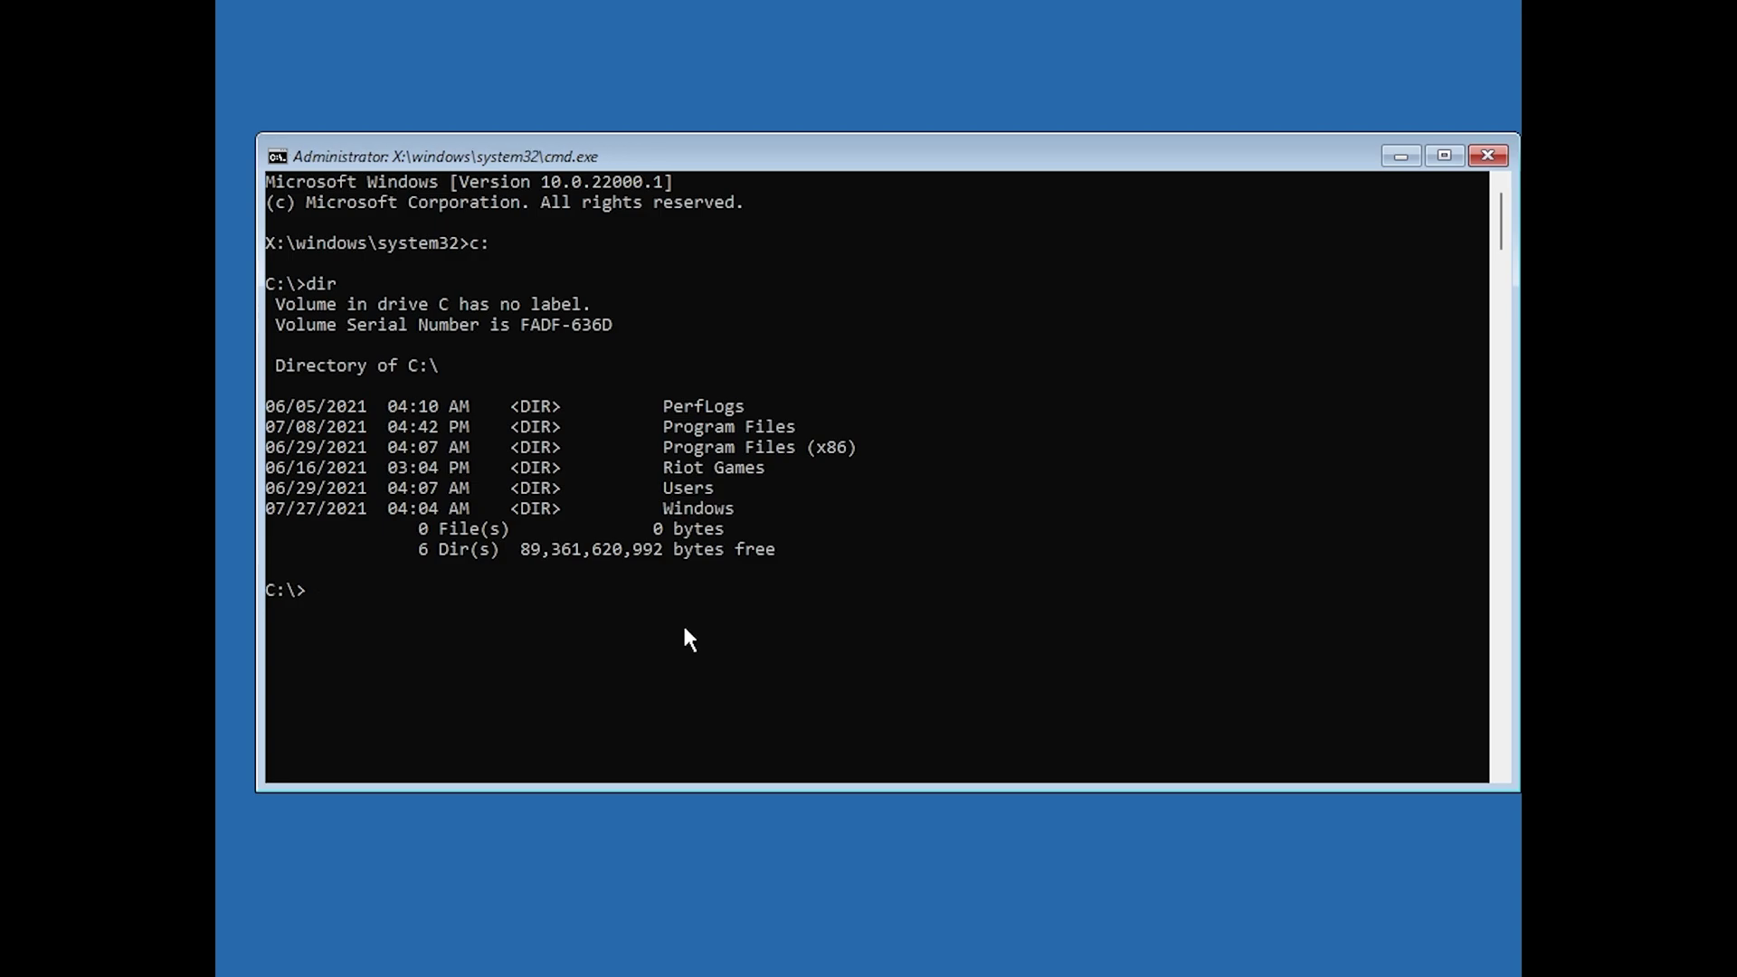
Run diskpart's list volume to show all disk volumes, then exit diskpart
type("diskpart")
key("Return")
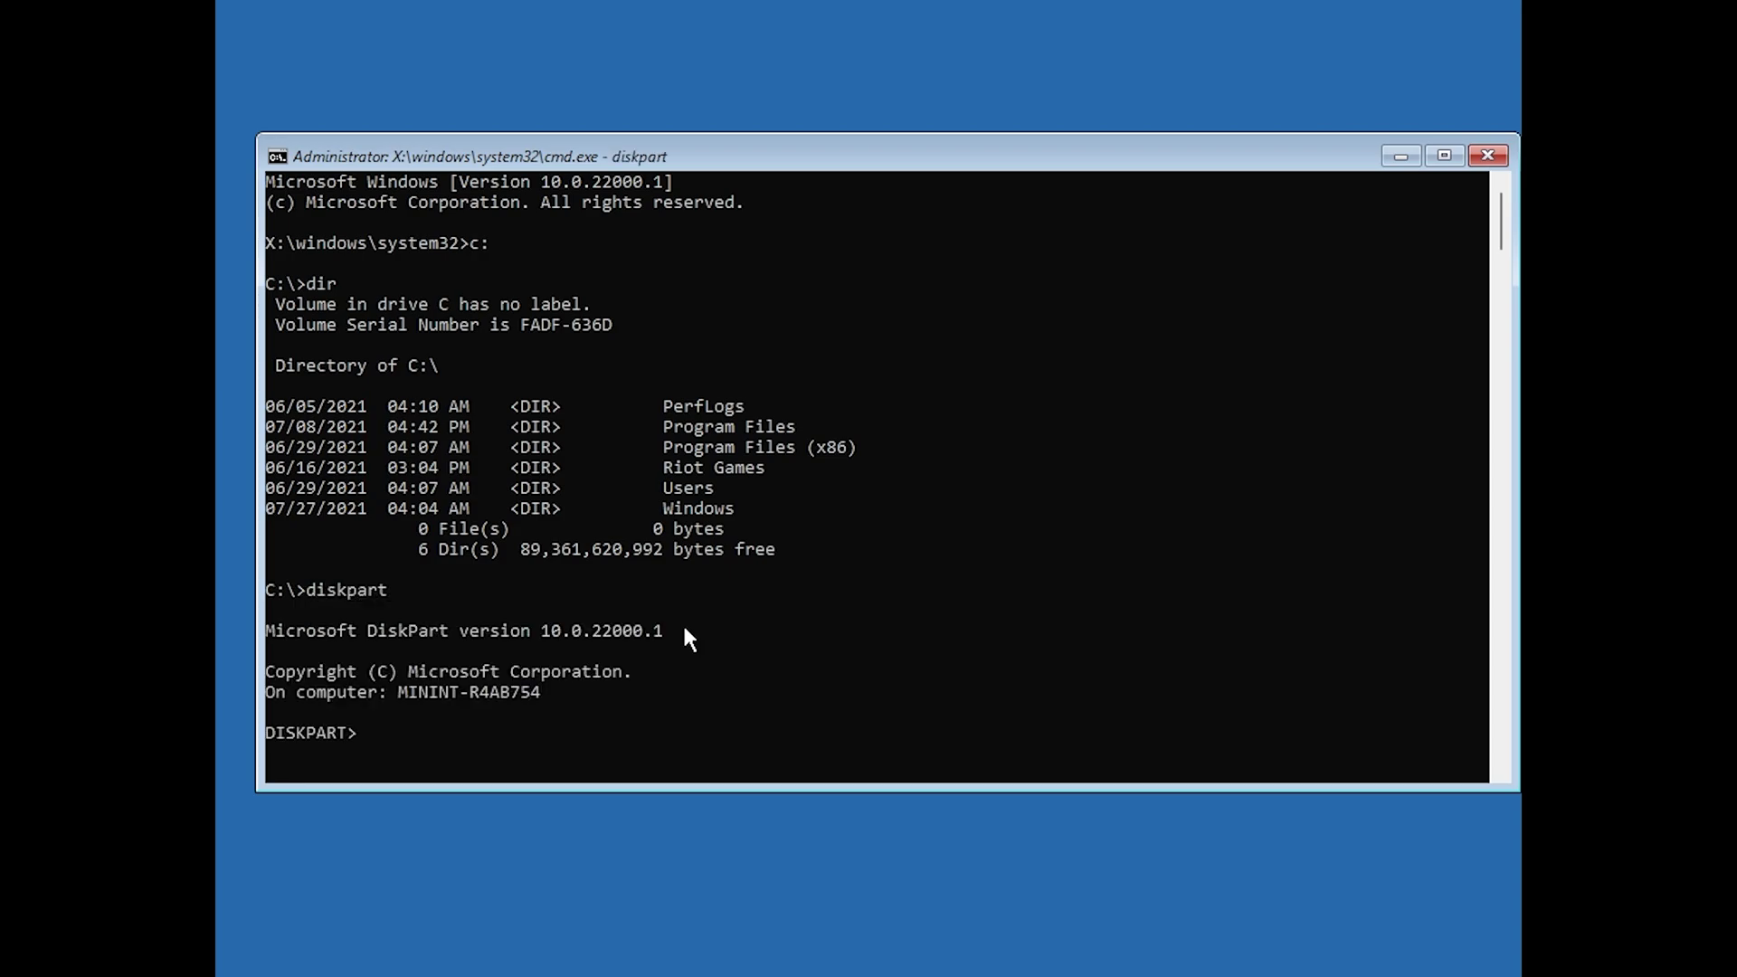
type("list volume")
key("Return")
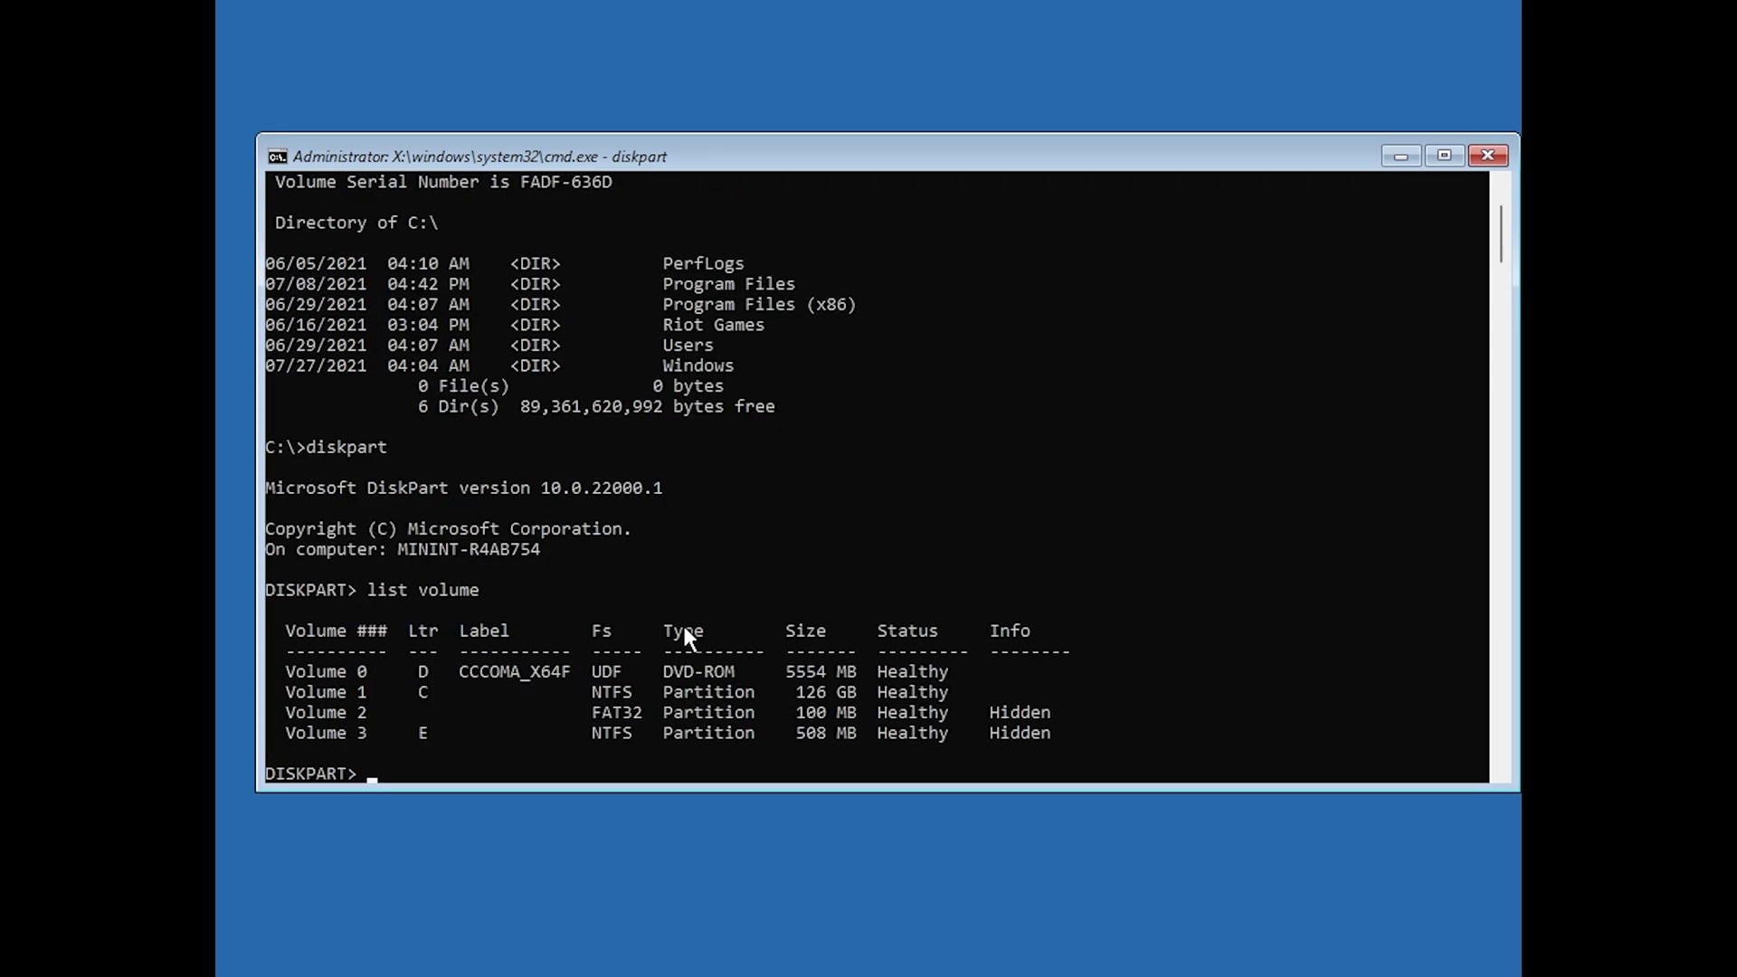
key("ctrl+z")
key("Return")
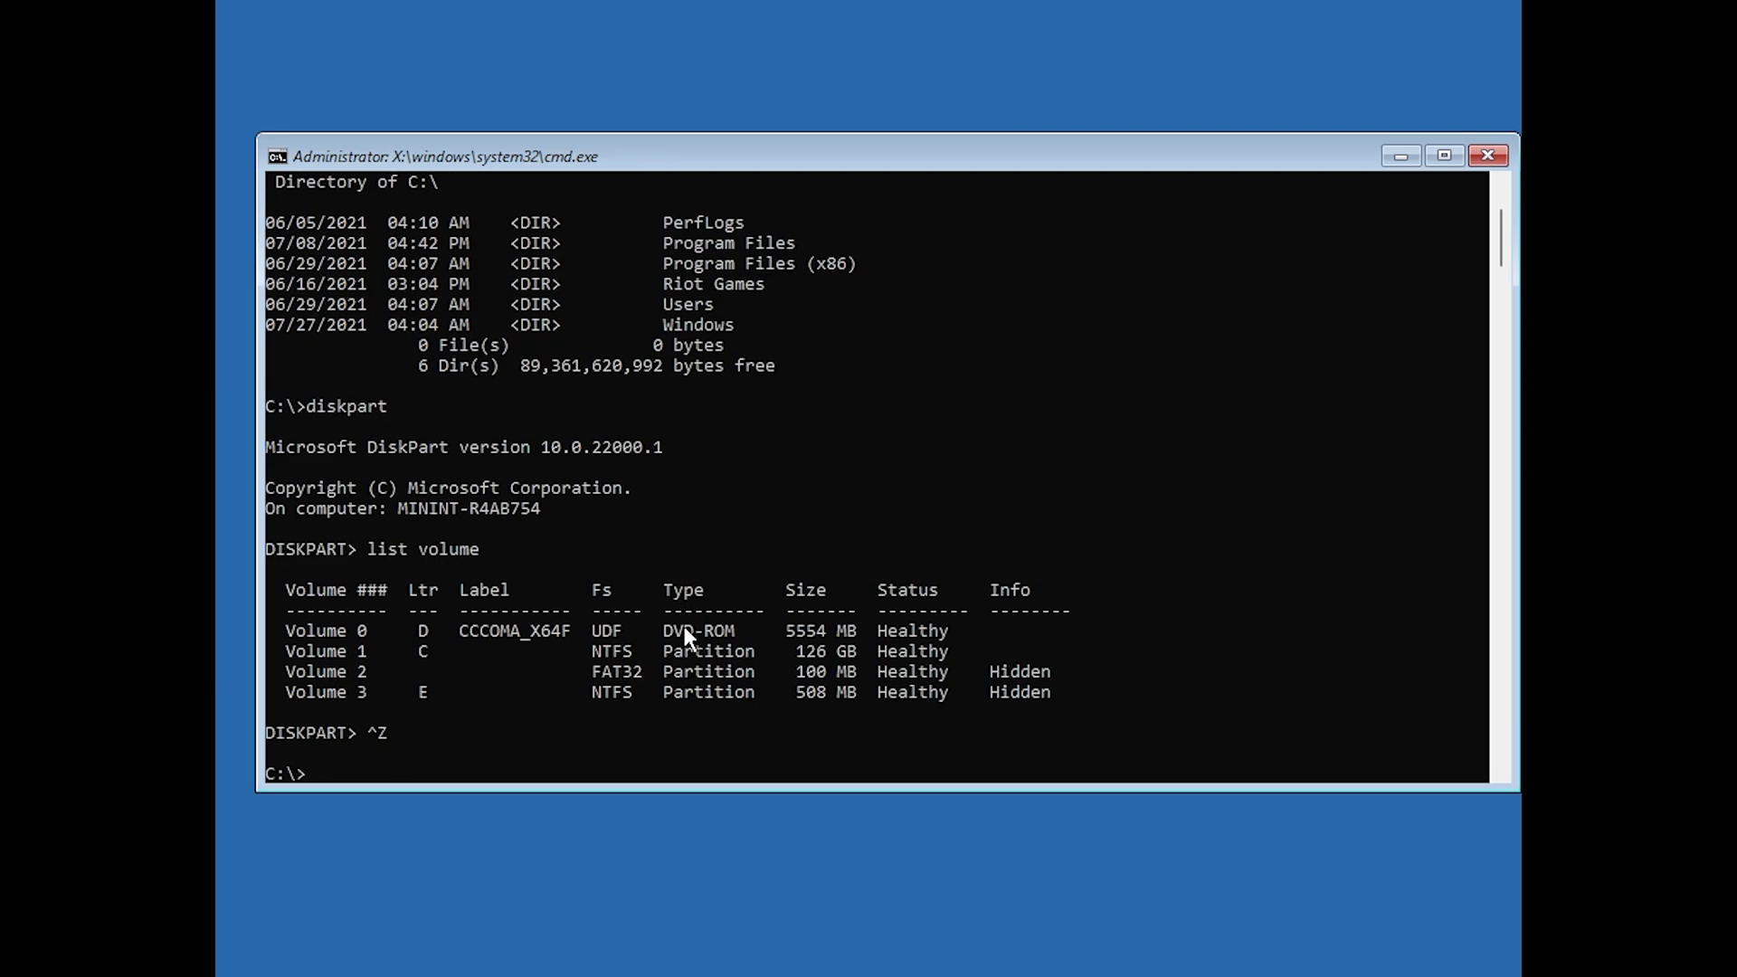
Highlight volume C's letter and its 126 GB size in the volume list
type("sdfg")
key("BackSpace")
key("BackSpace")
key("BackSpace")
key("BackSpace")
left_click_drag(855, 651, 796, 652)
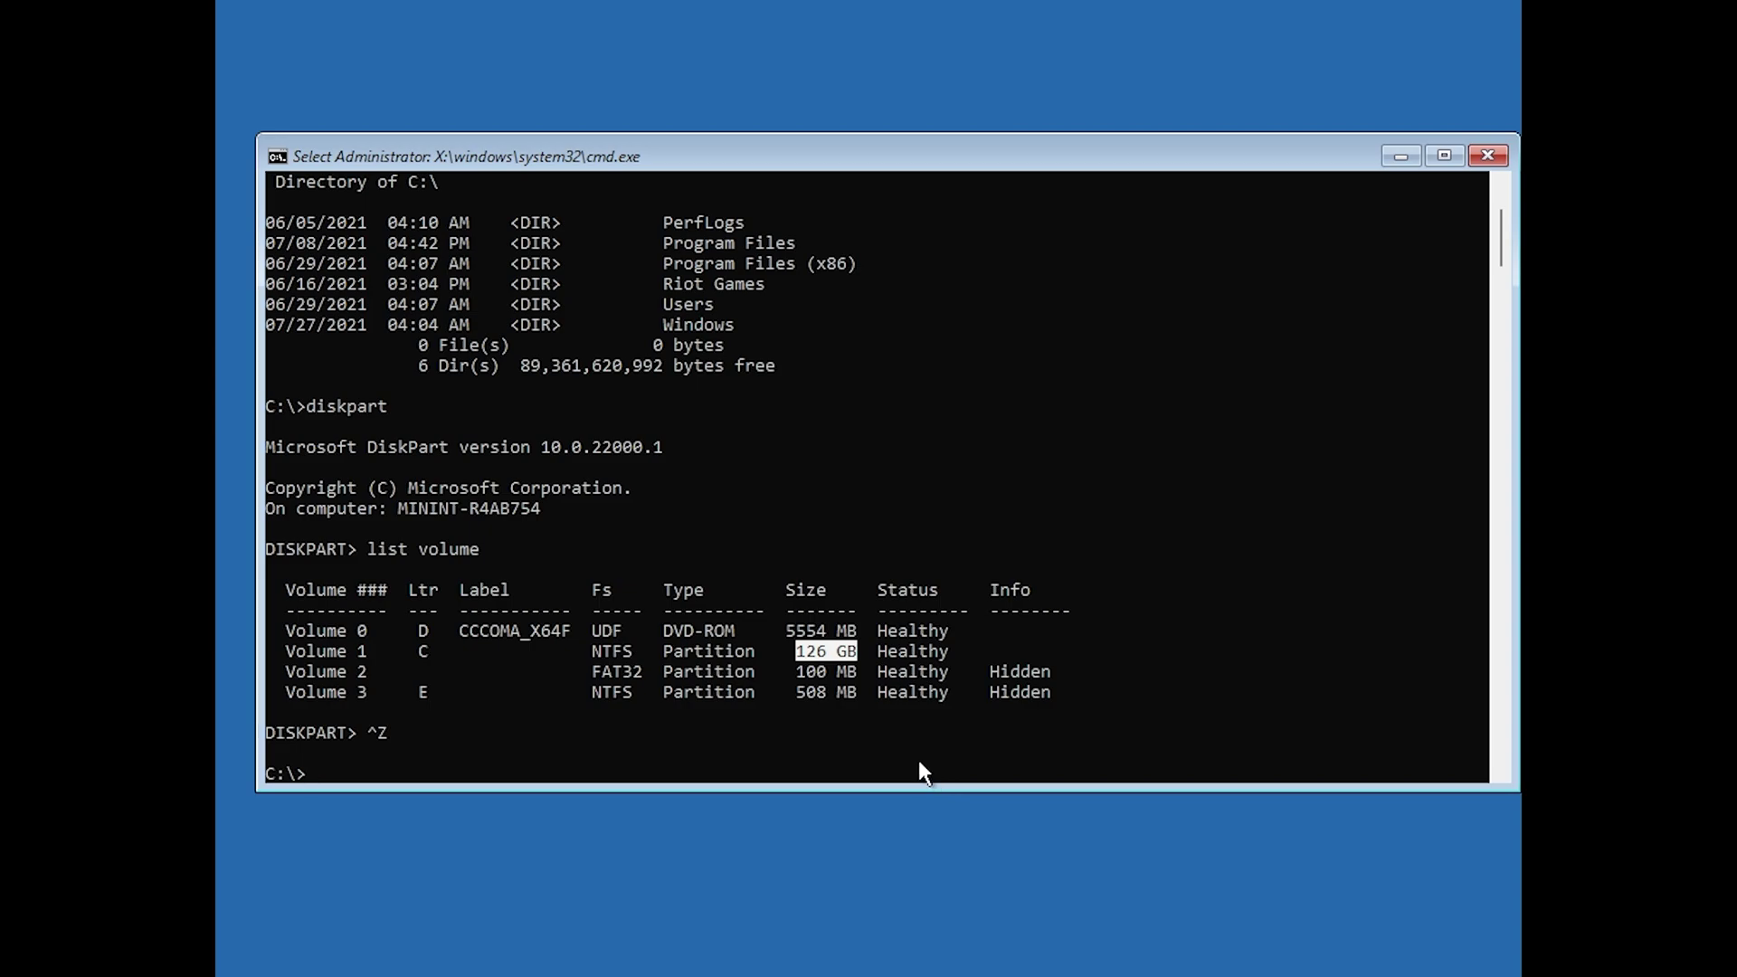
left_click(421, 653)
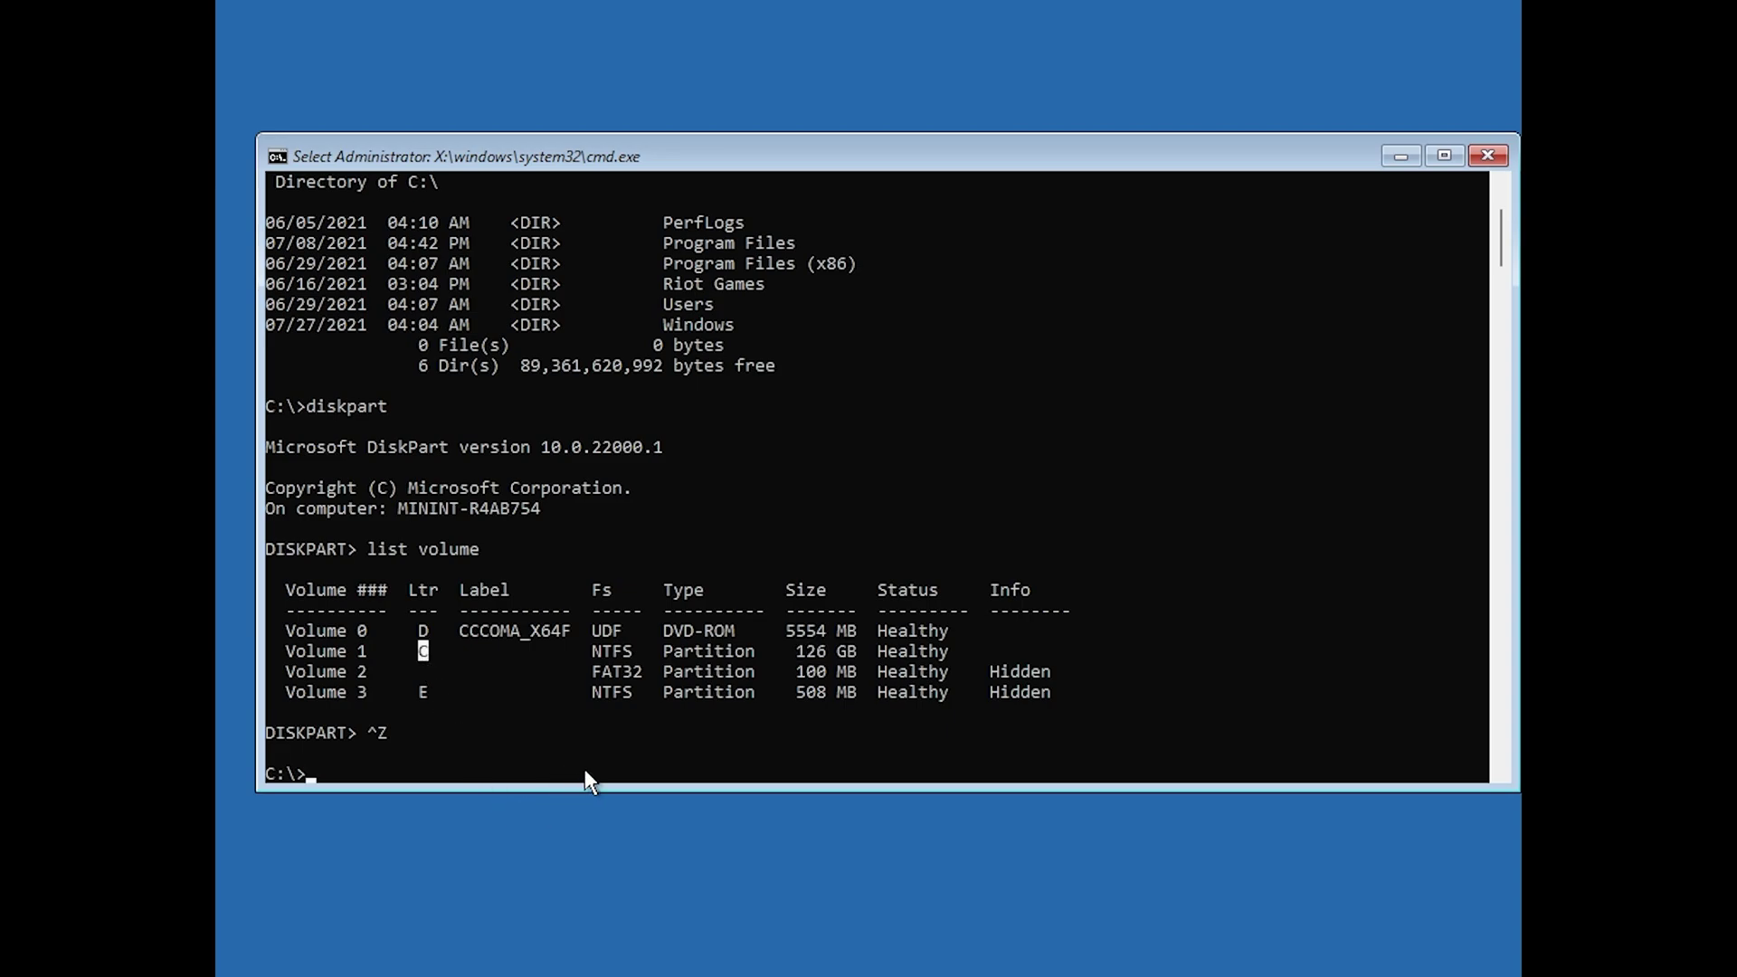
key("Escape")
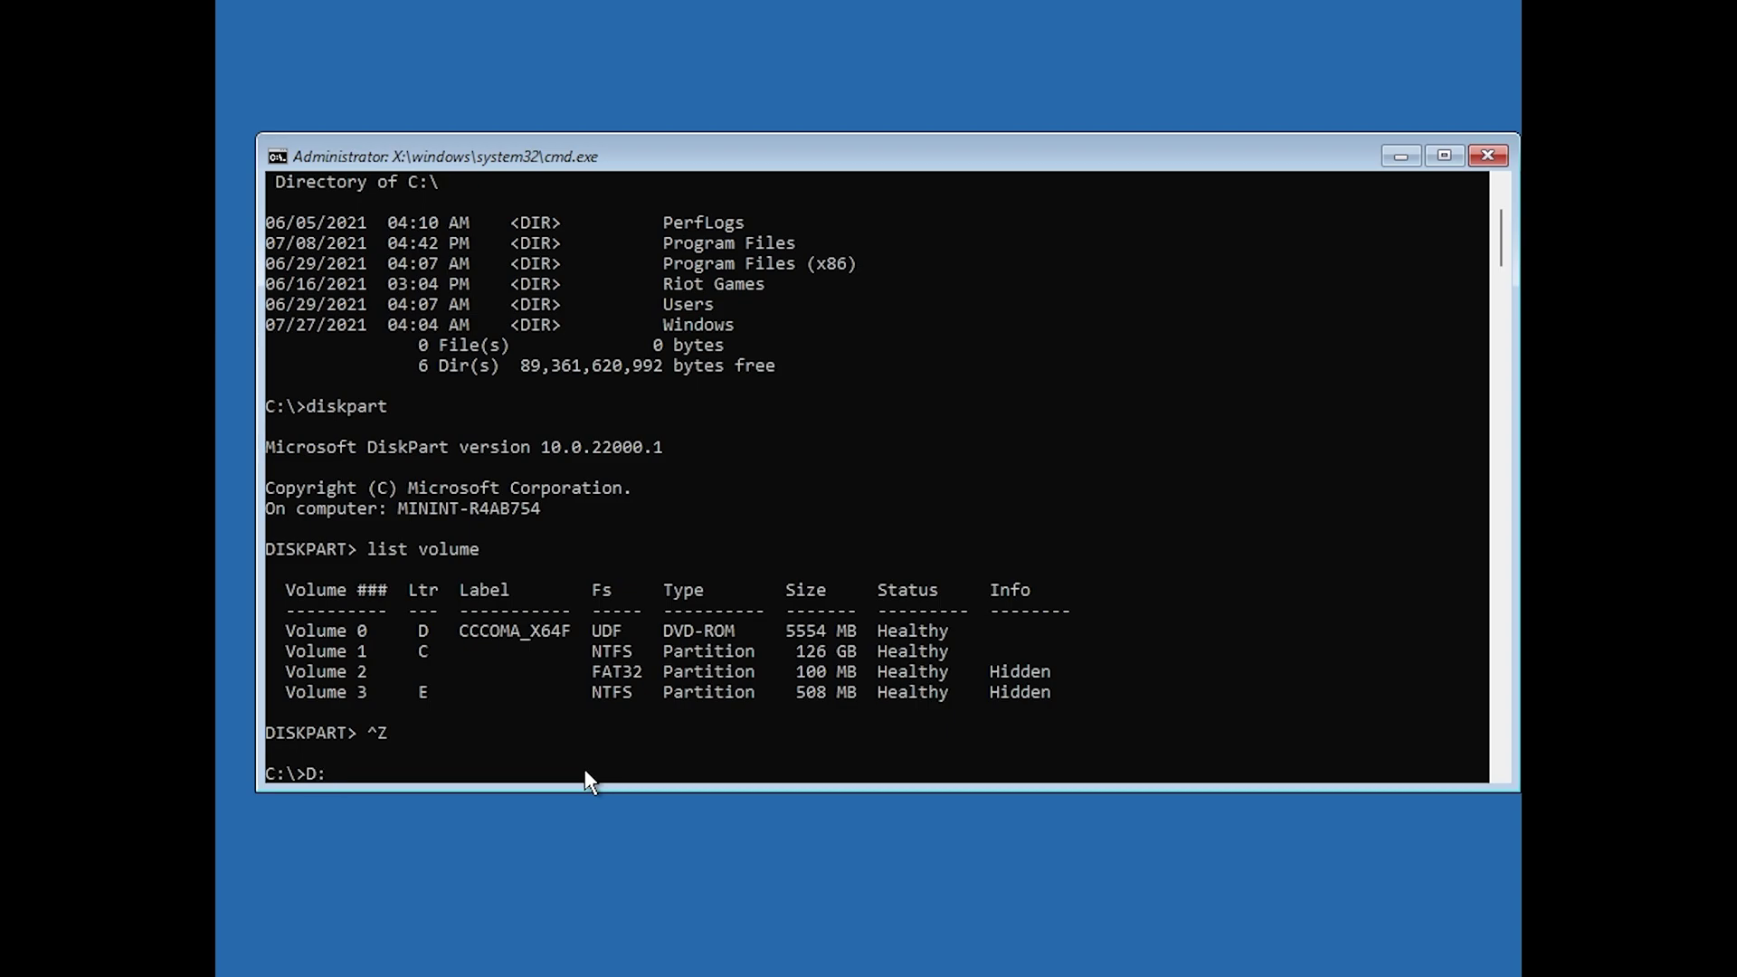
List the D: drive's installation media with dir, then return to C: and list it again
key("Return")
type("d")
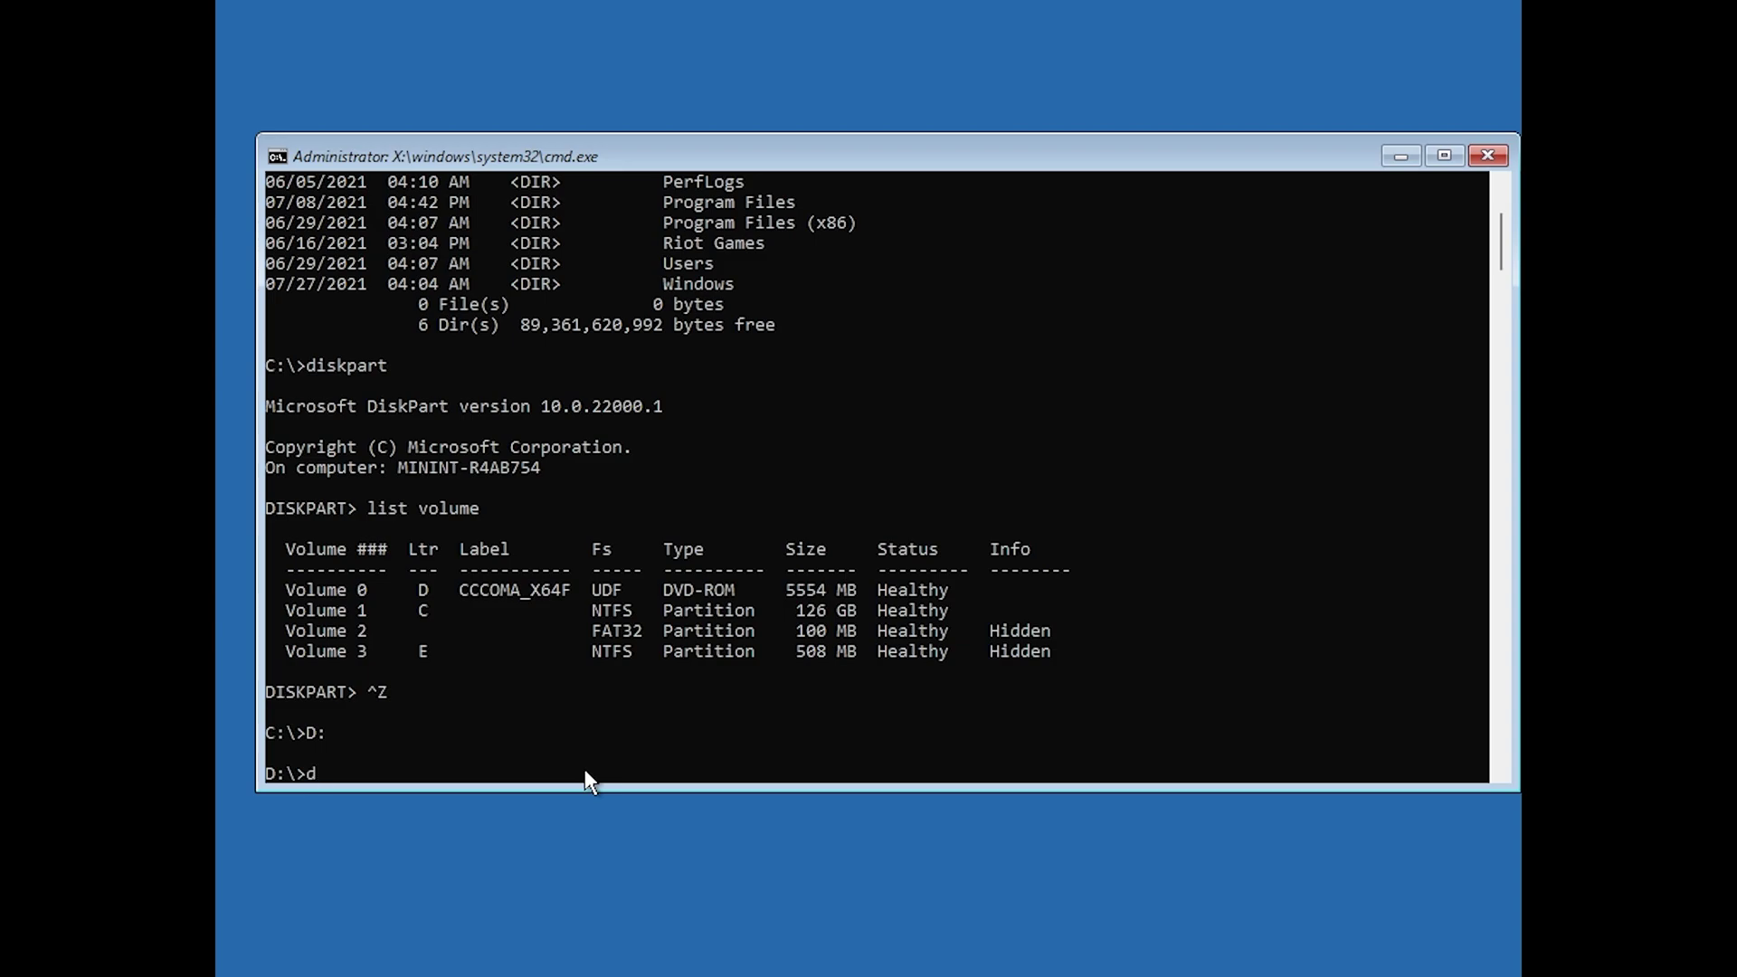
type("ir")
key("Return")
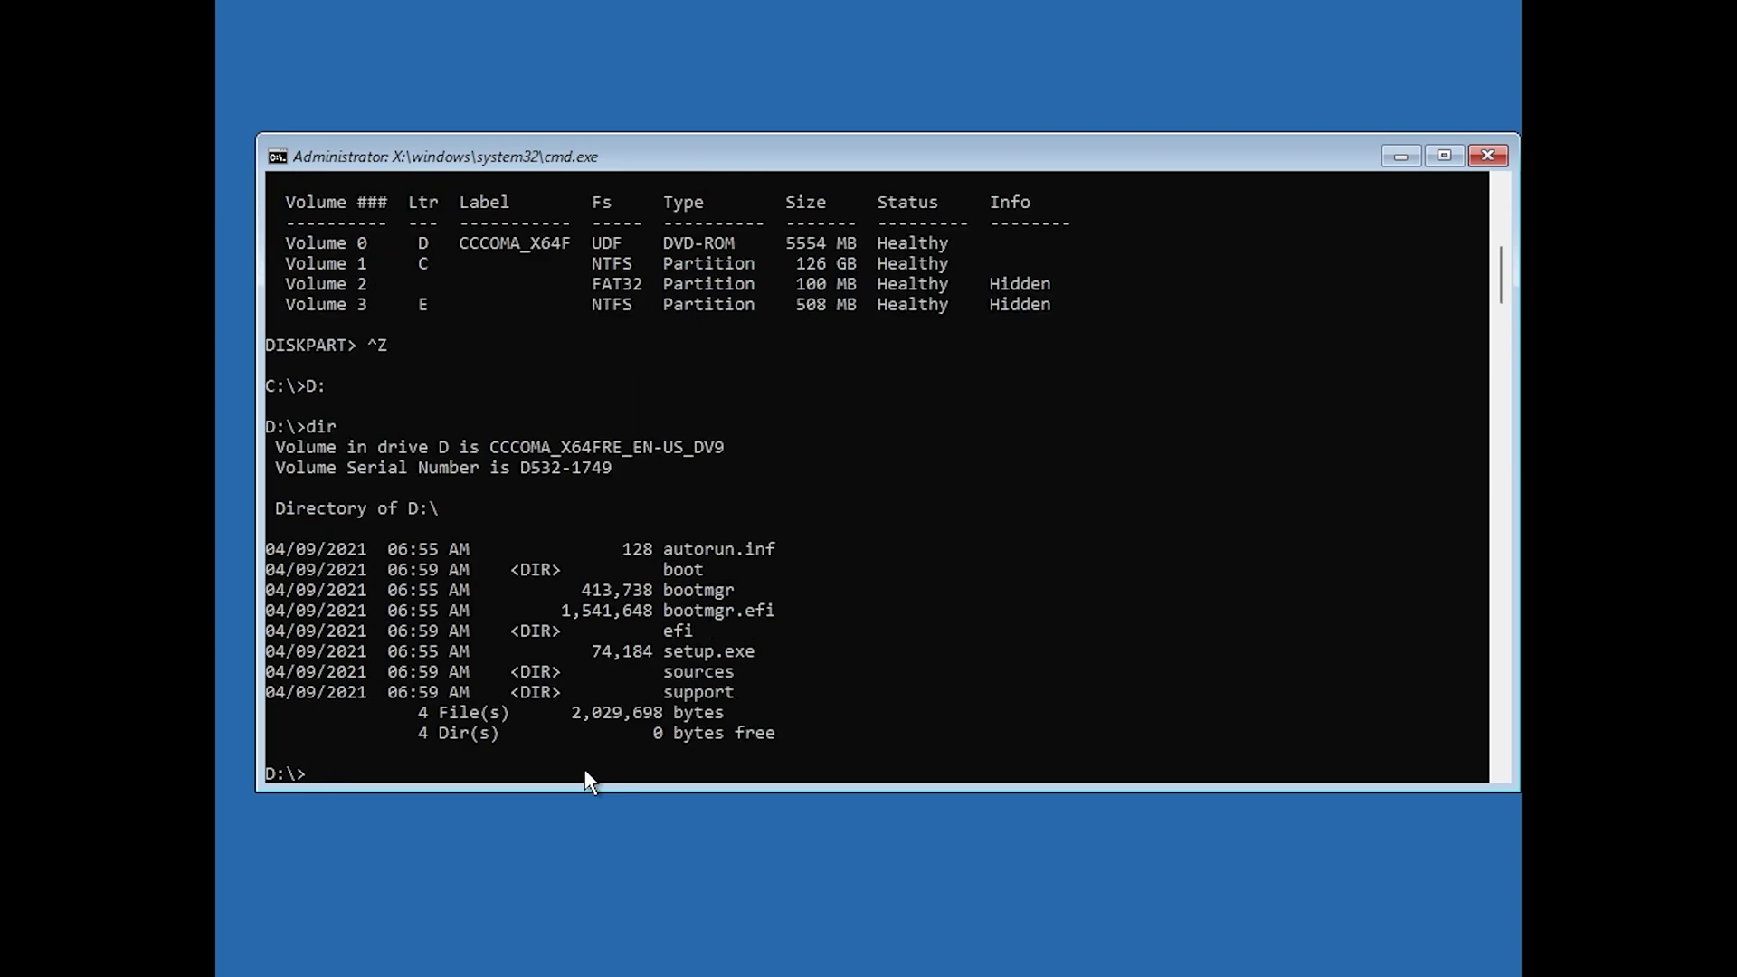
type("c:")
key("Return")
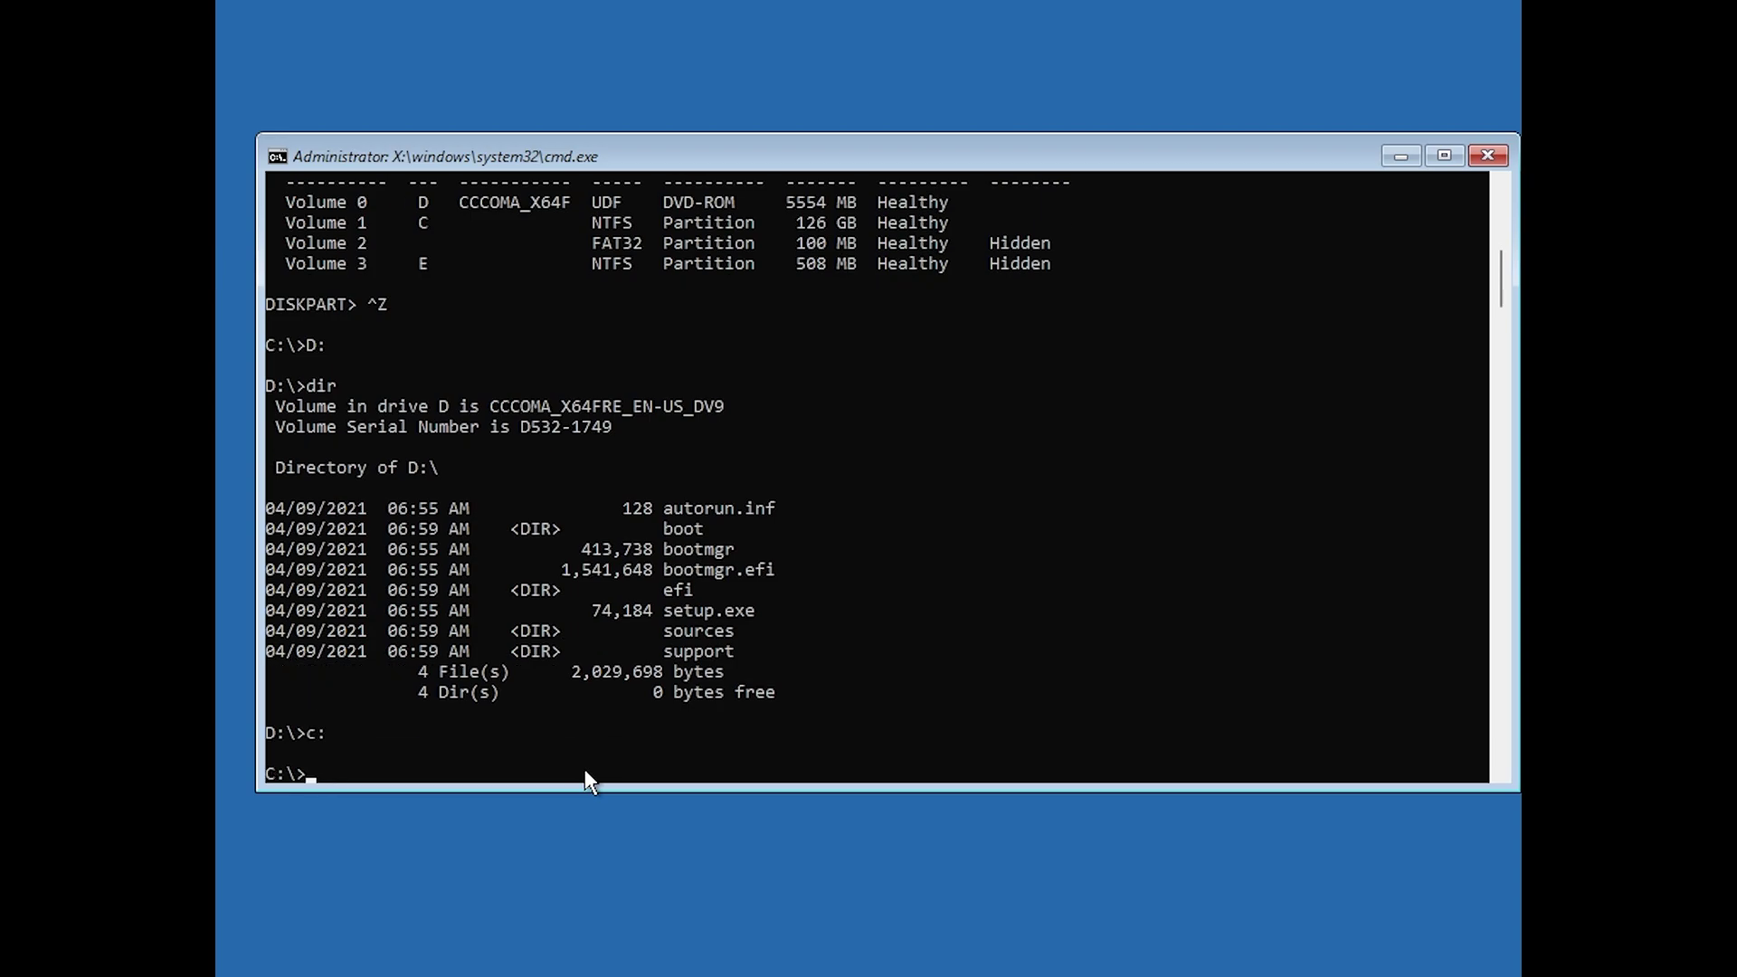
type("dir")
key("Return")
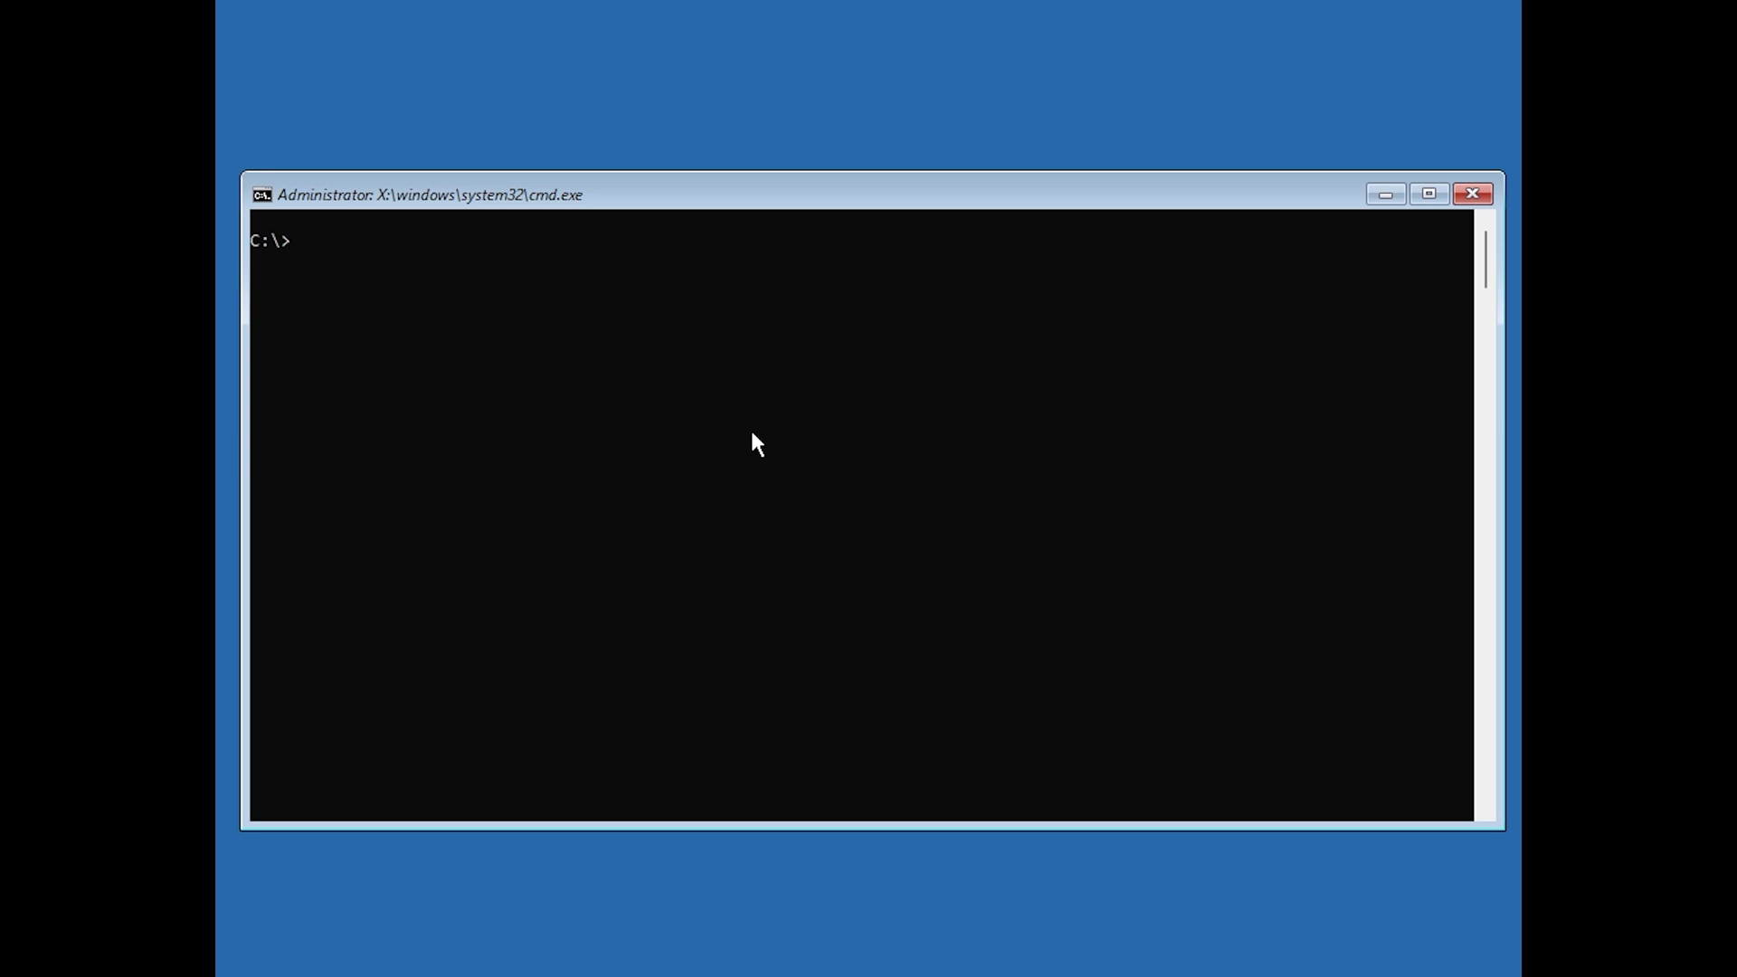
Run chkdsk c: /f and answer y to force the dismount
type("chkdsk c: /f")
key("Return")
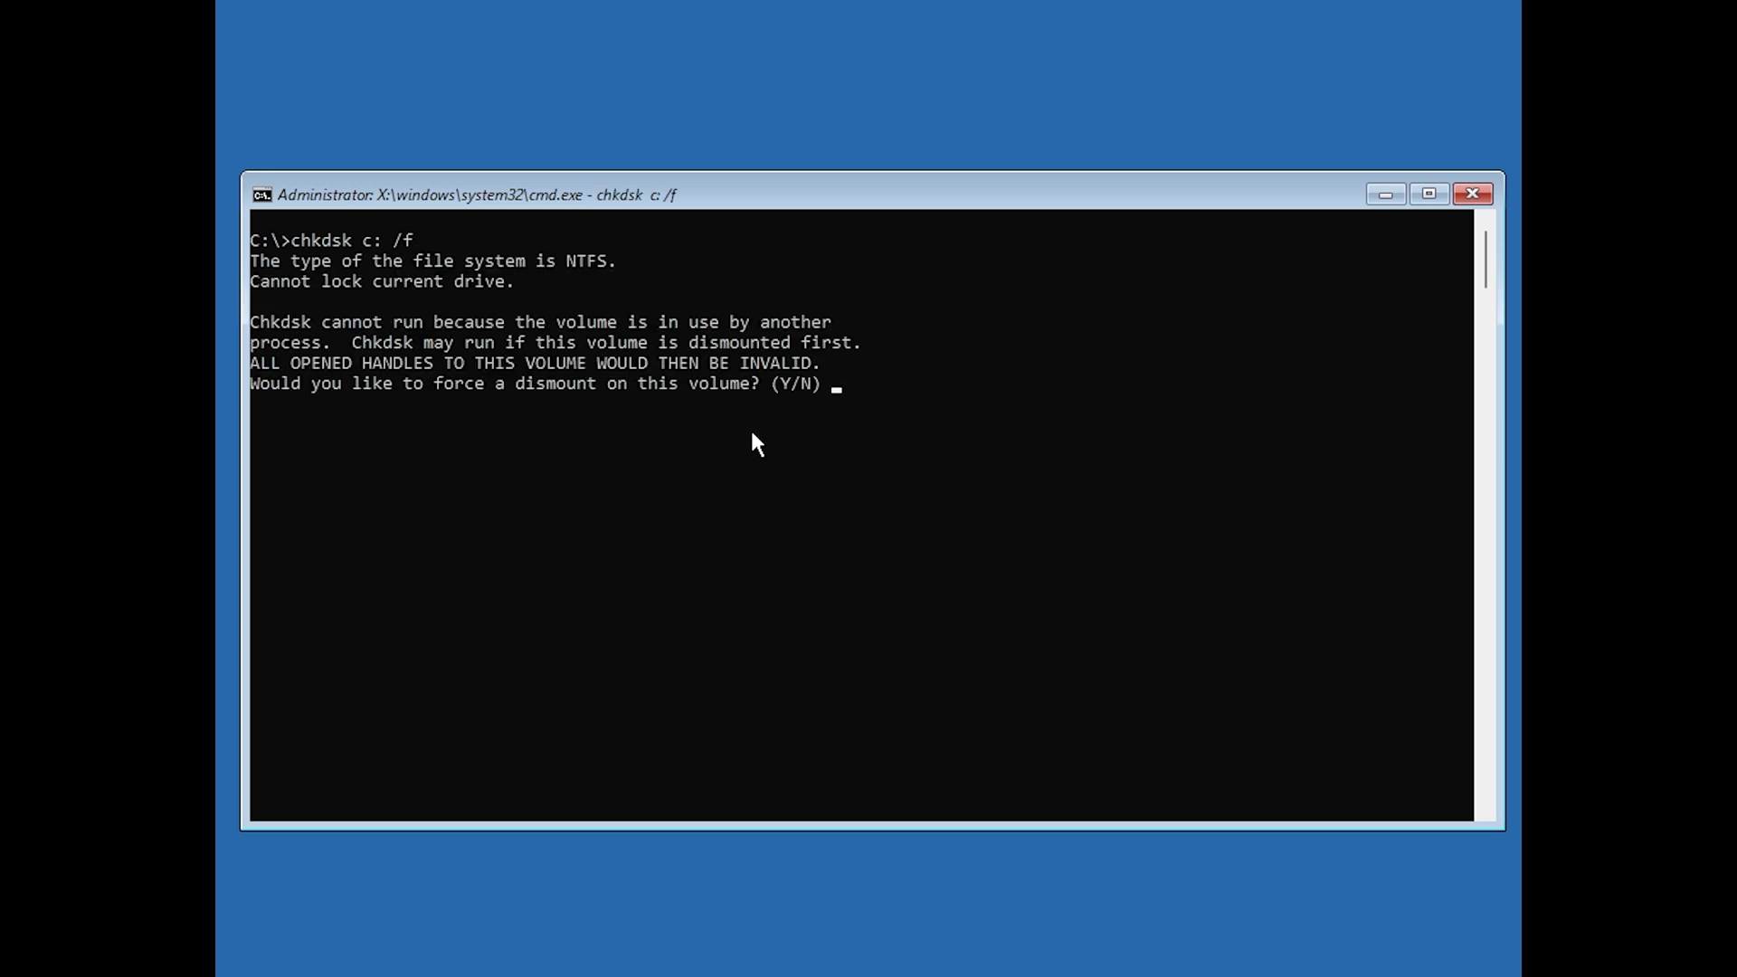
type("y")
key("Return")
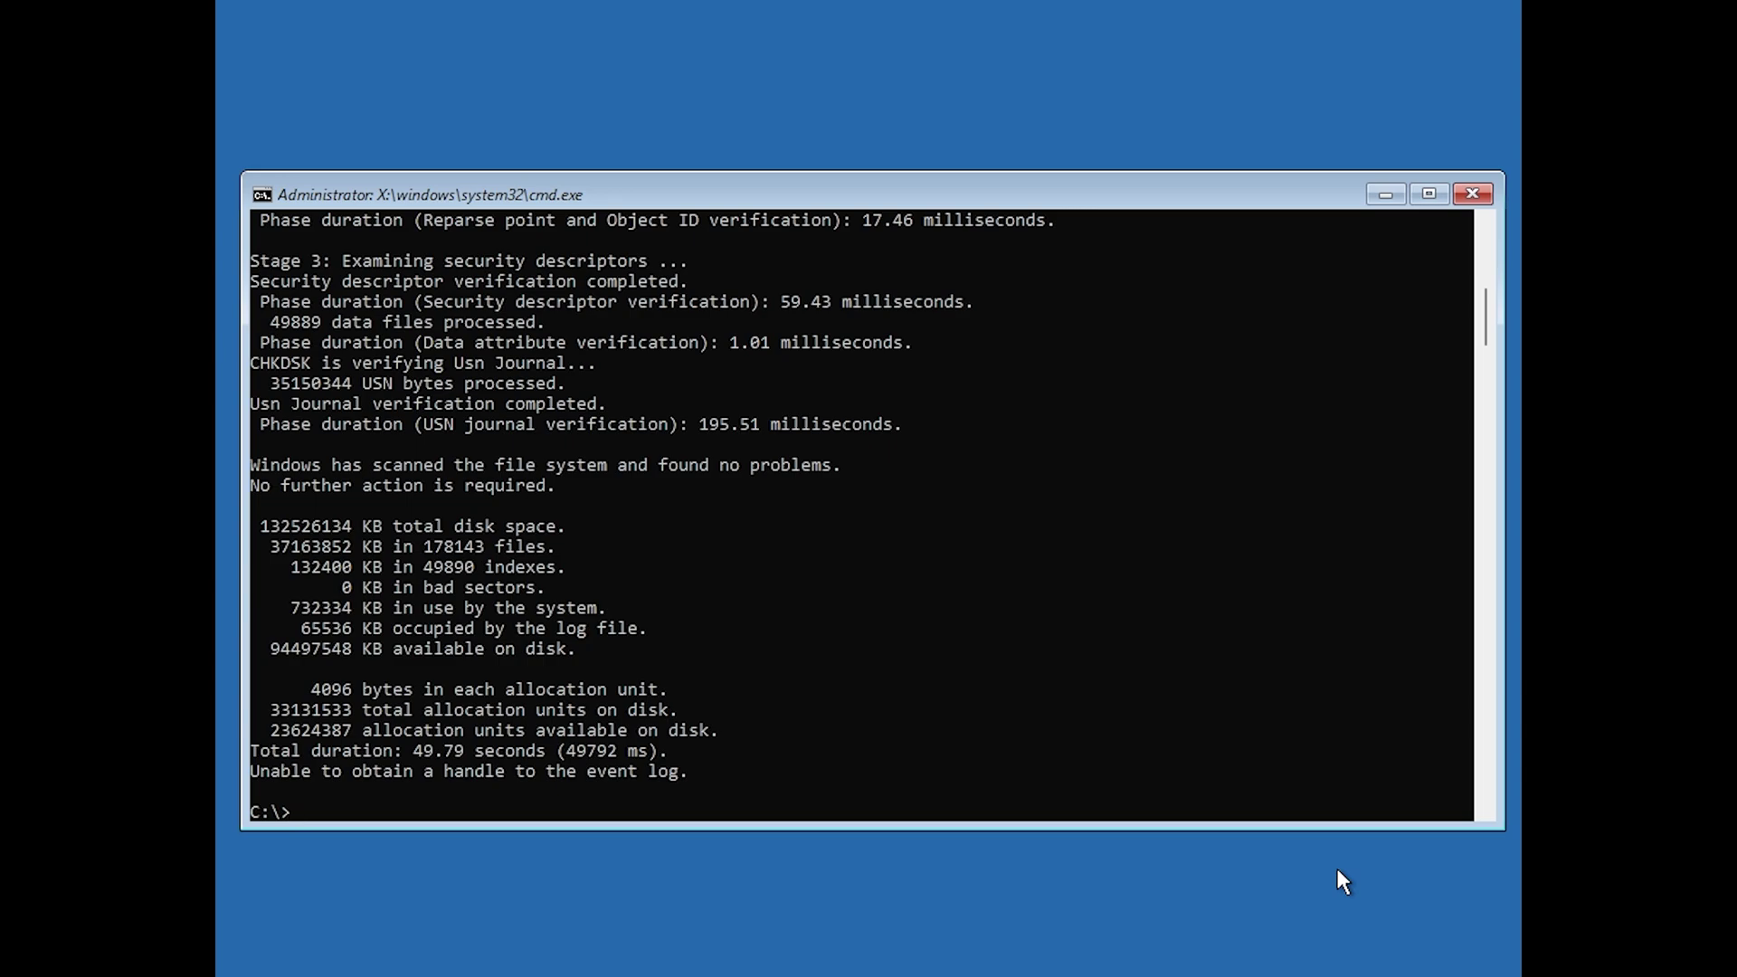
Run bootrec /fixmbr, /fixboot and /rebuildbcd to repair the boot record and configuration
type("bootrec /fixmbr")
key("Return")
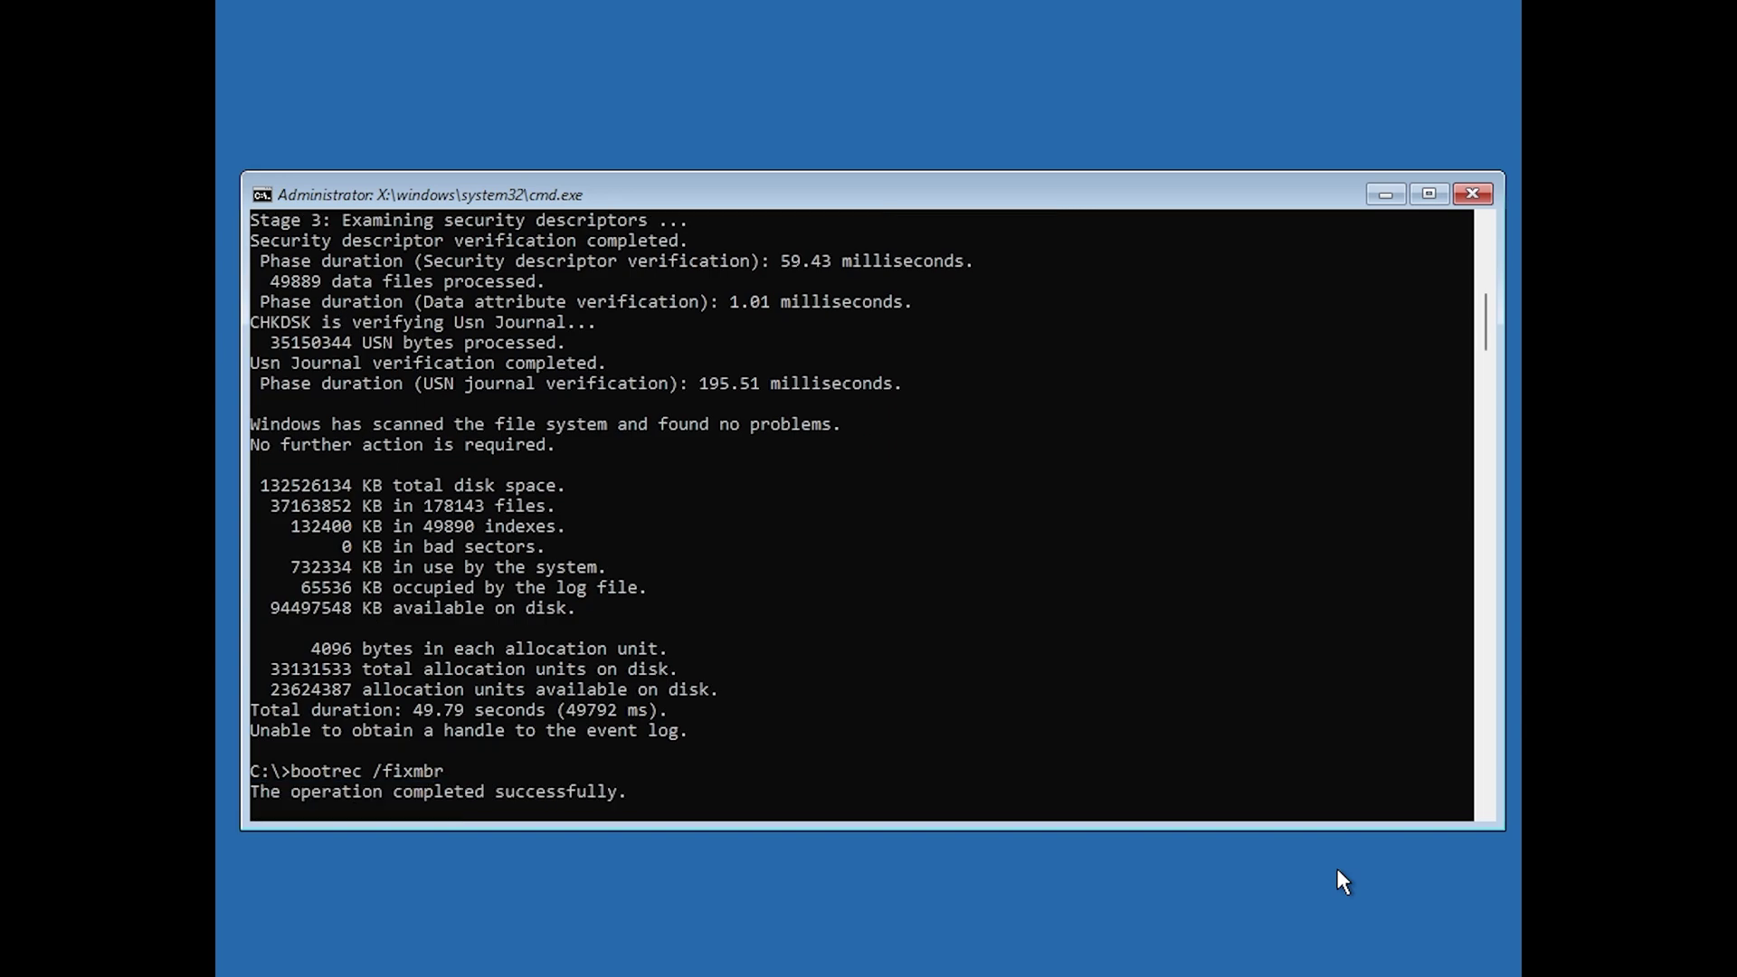
type("bootre")
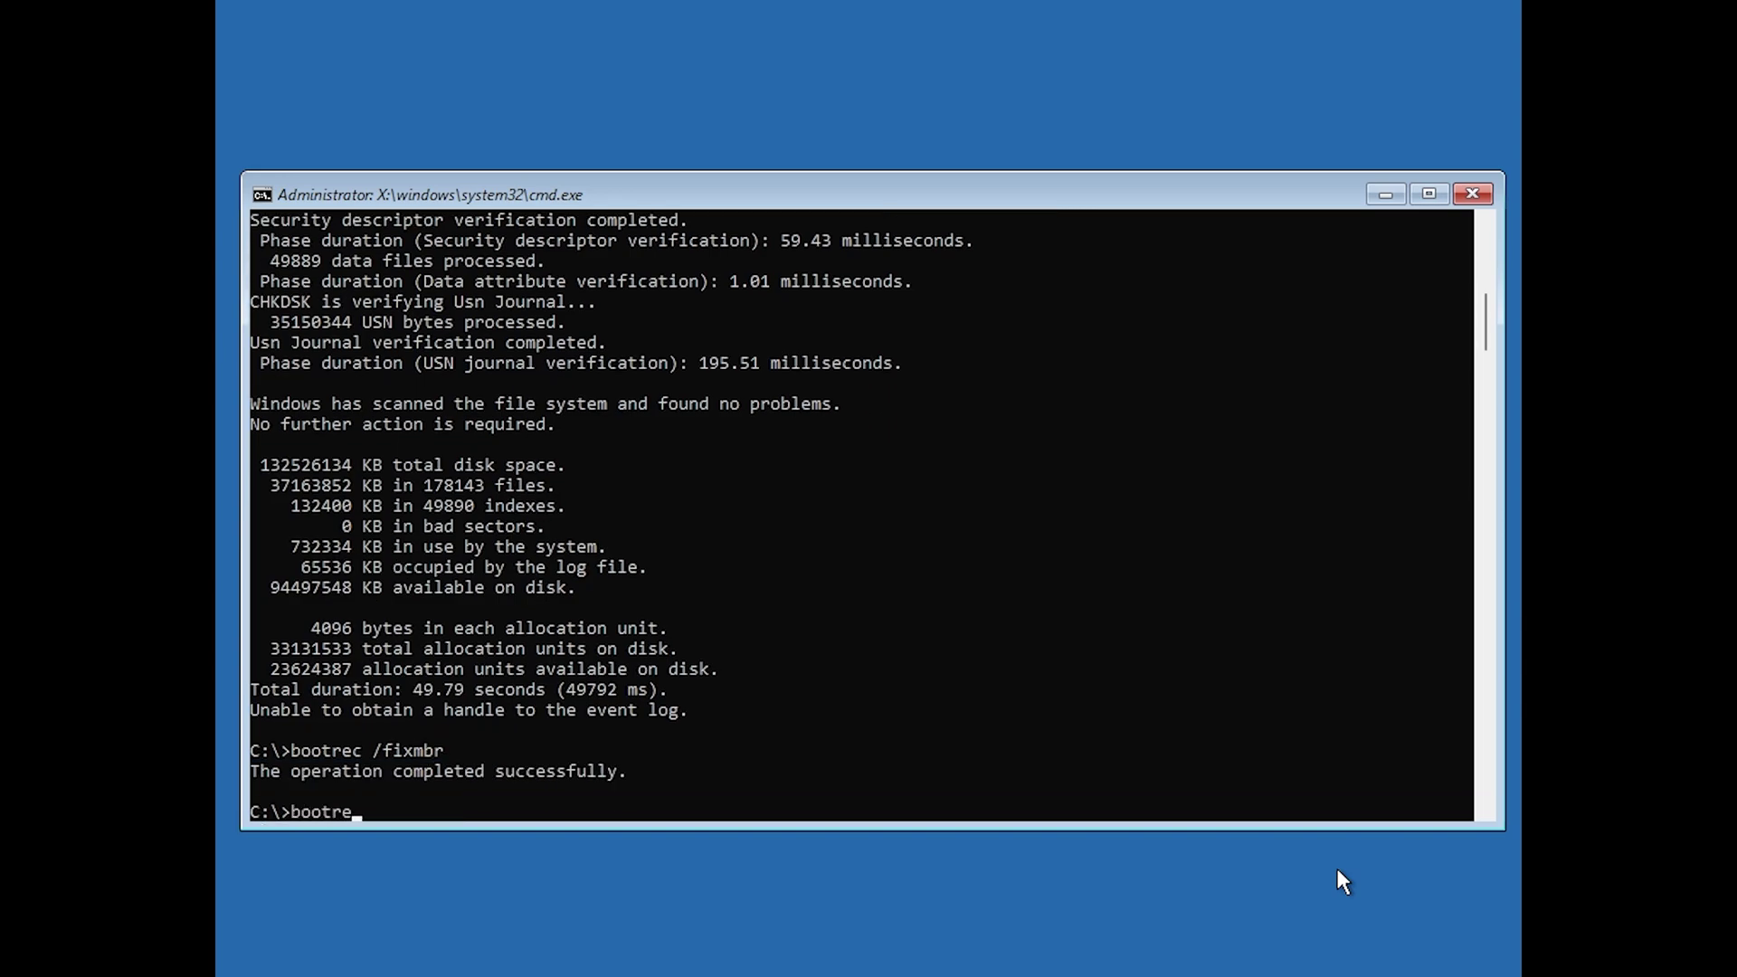
type("c /fixboot")
key("Return")
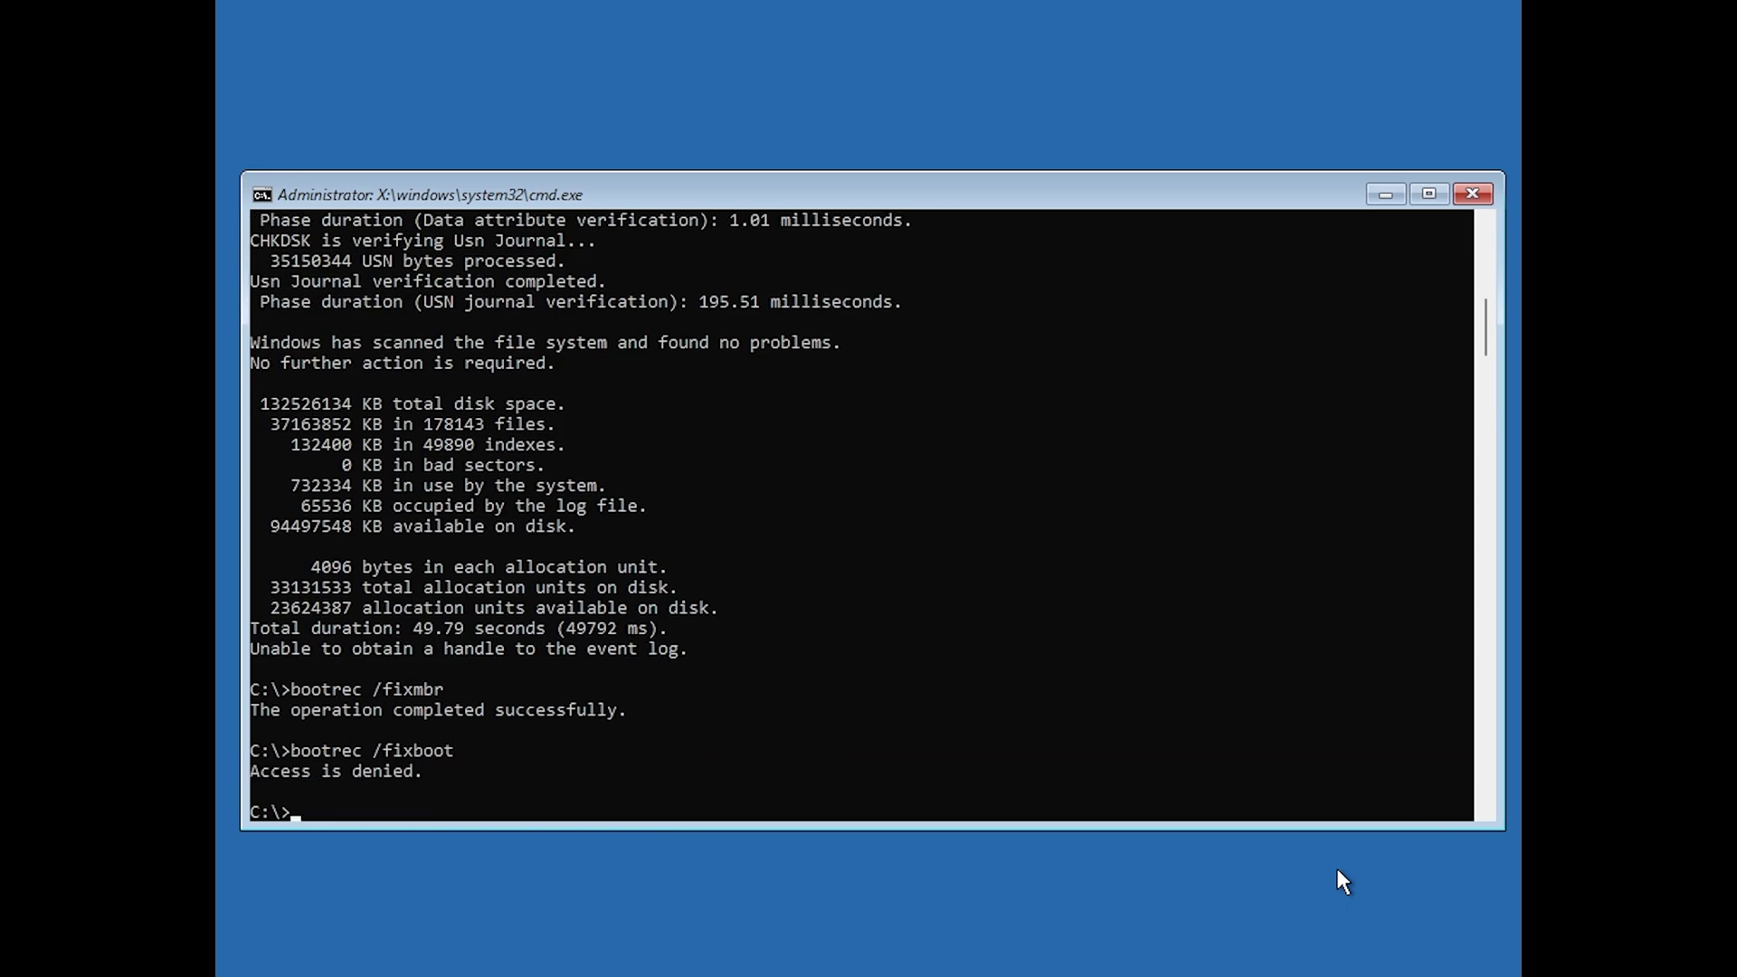
type("bootrec /rebuildbd")
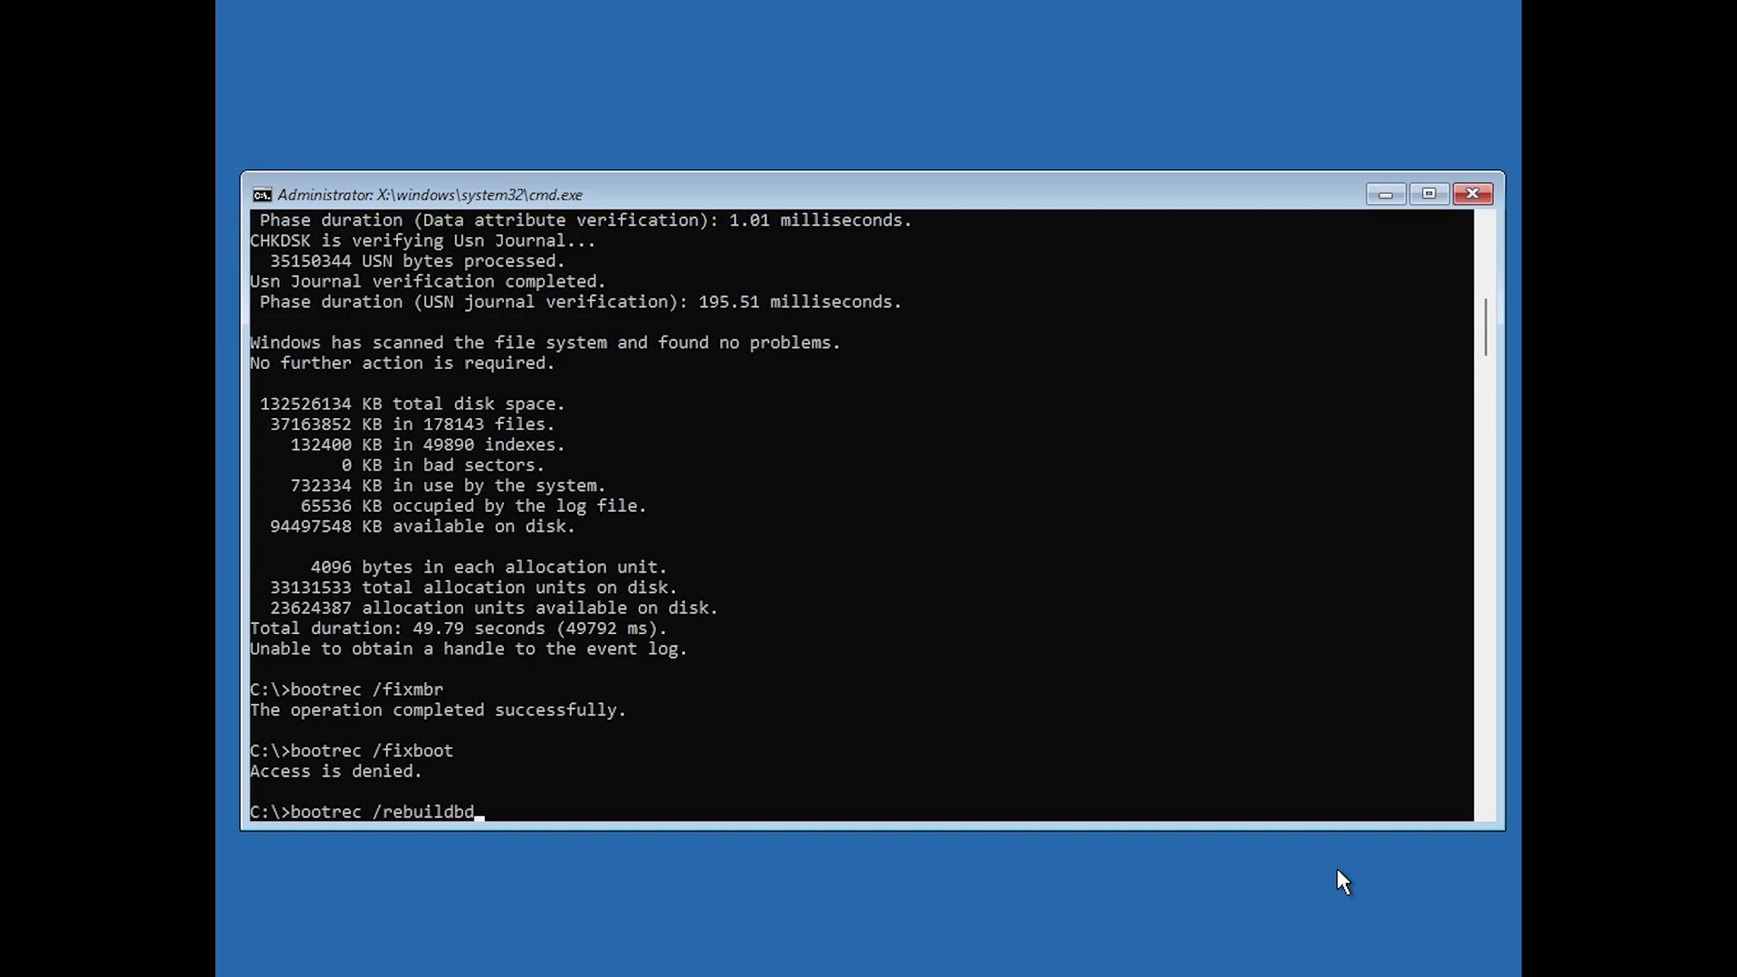
key("BackSpace")
type("cd")
key("Return")
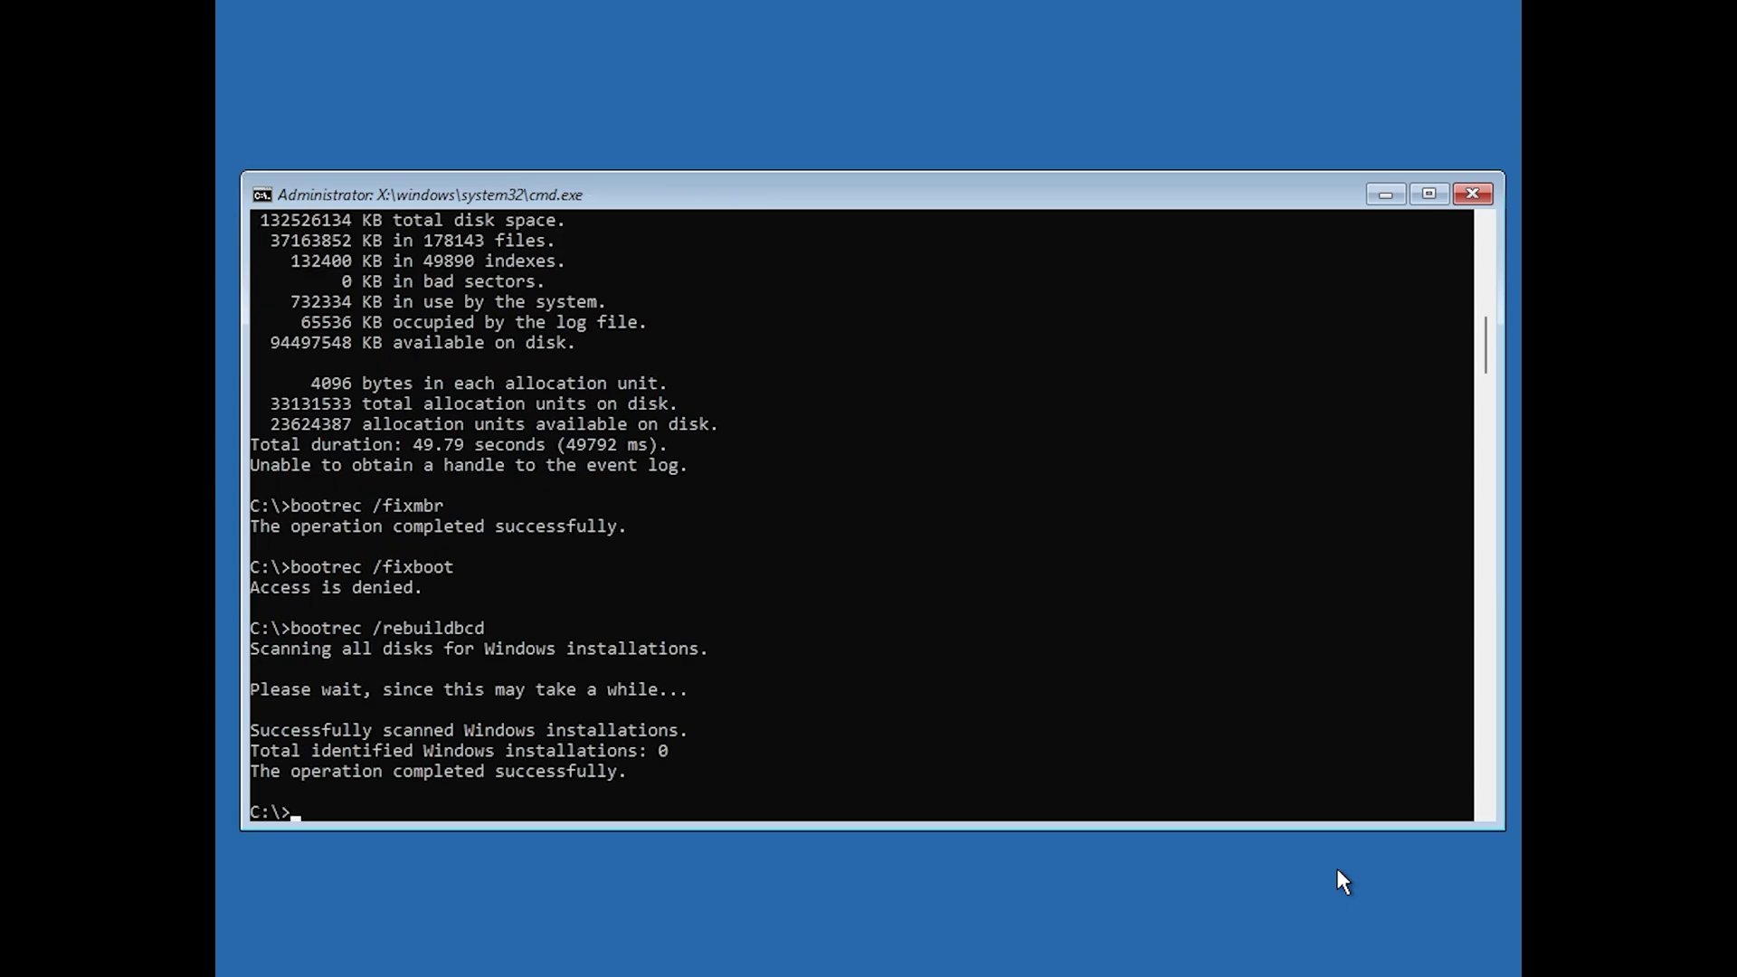
Recreate the boot files with bcdboot c:\Windows /s c:
type("bcdboot c:\\Windows")
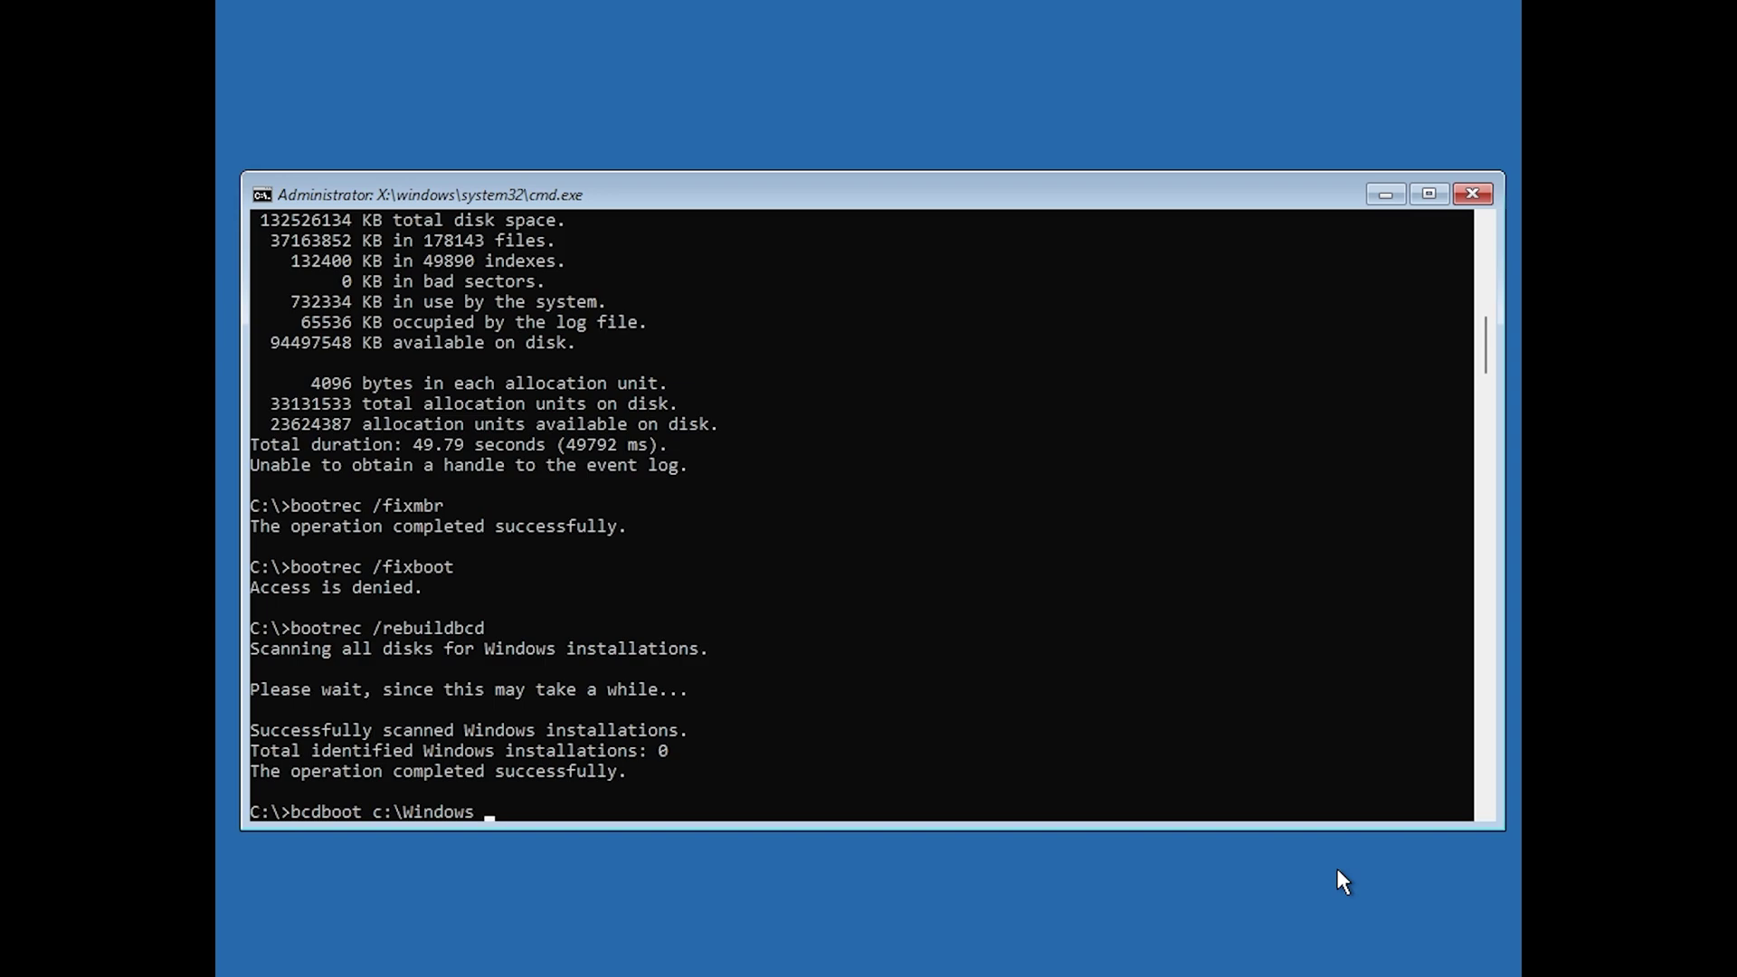
type(" /s c")
key("BackSpace")
type("c:")
key("Return")
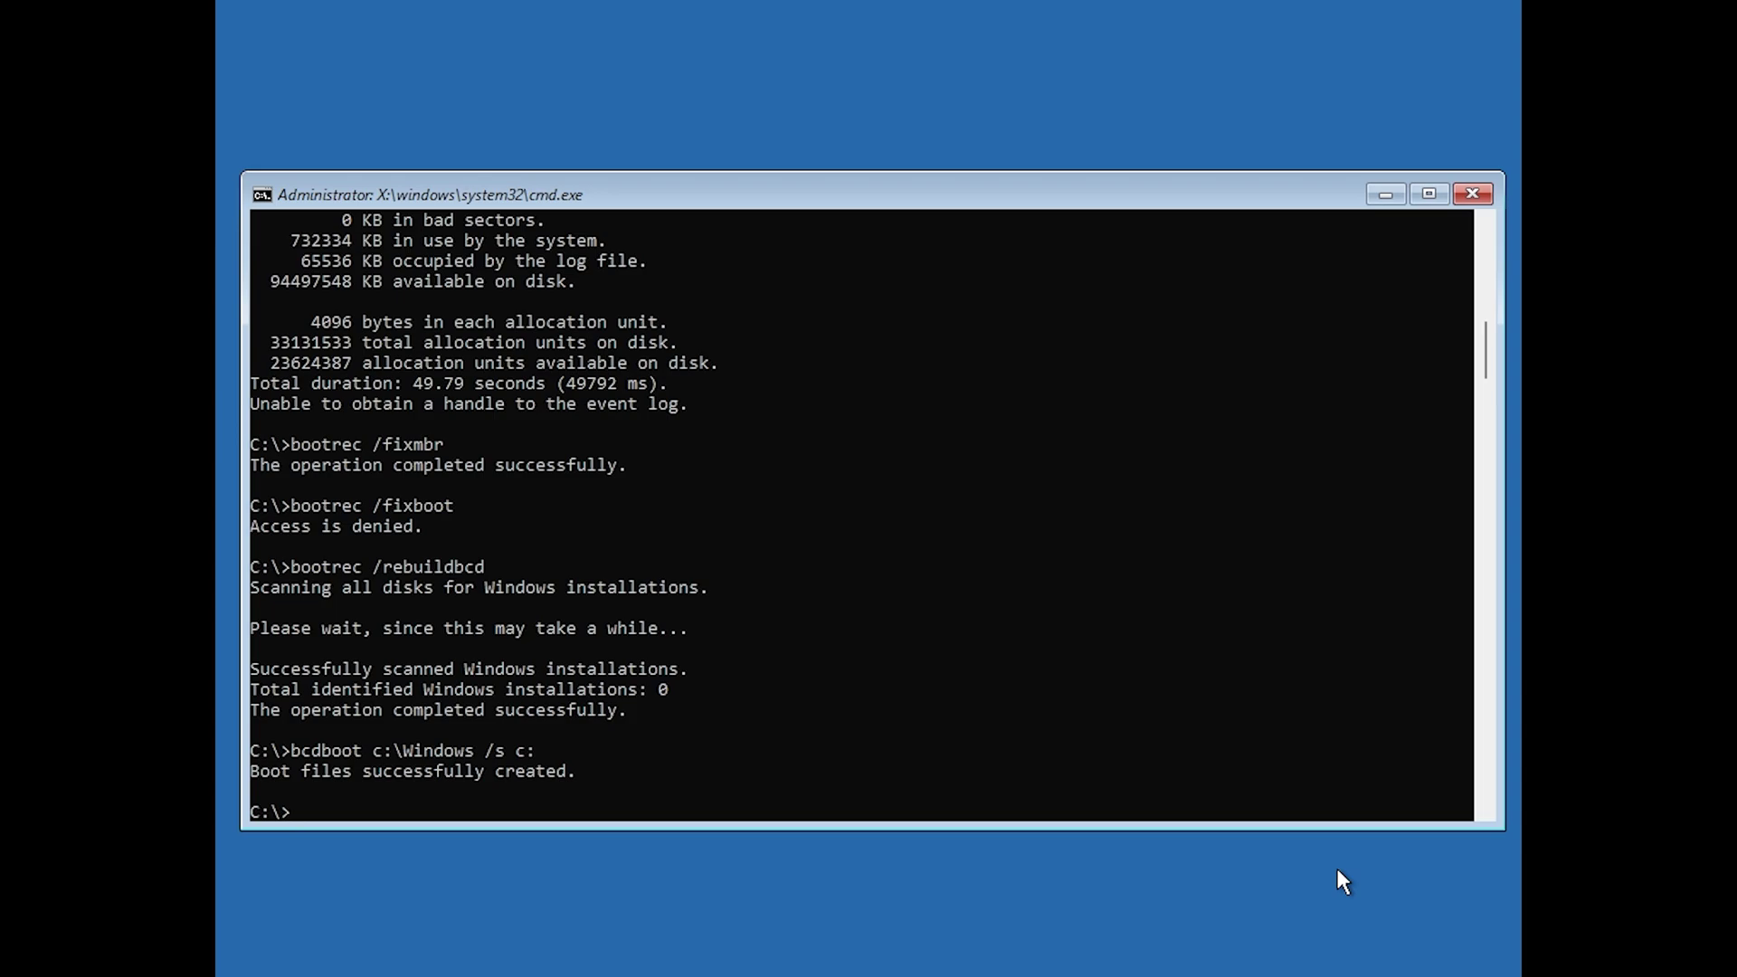
Run sfc /scannow to scan and repair protected system files
type("sfc /scannow")
key("Return")
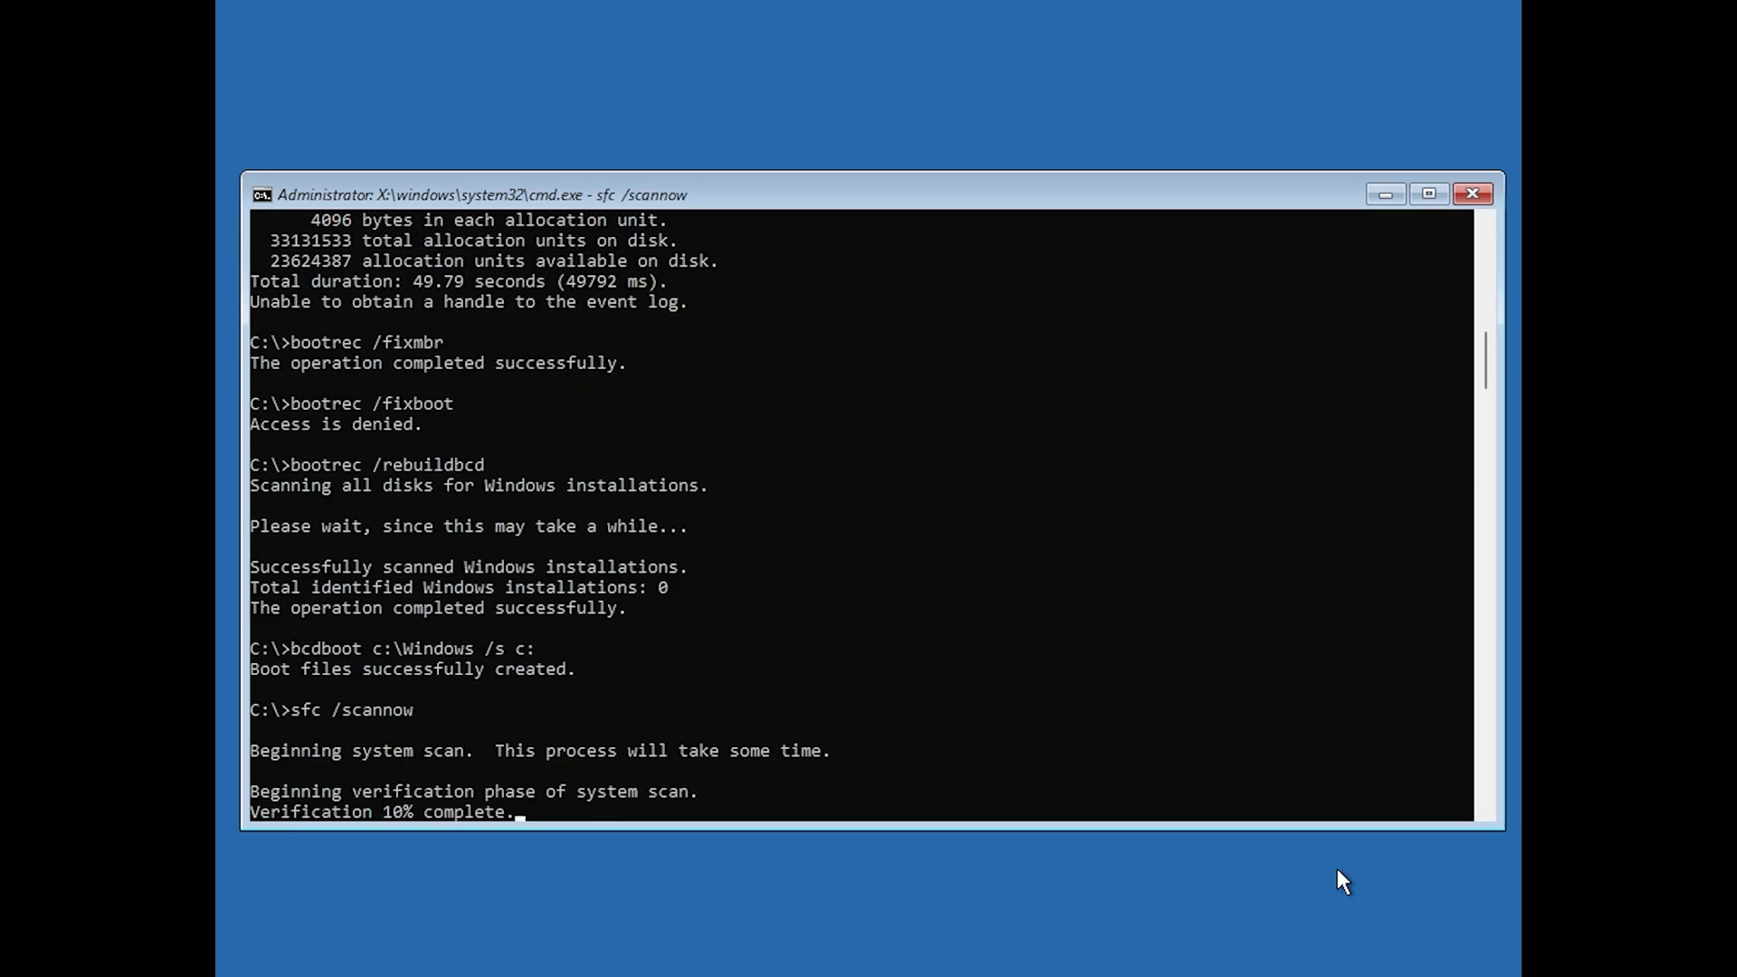